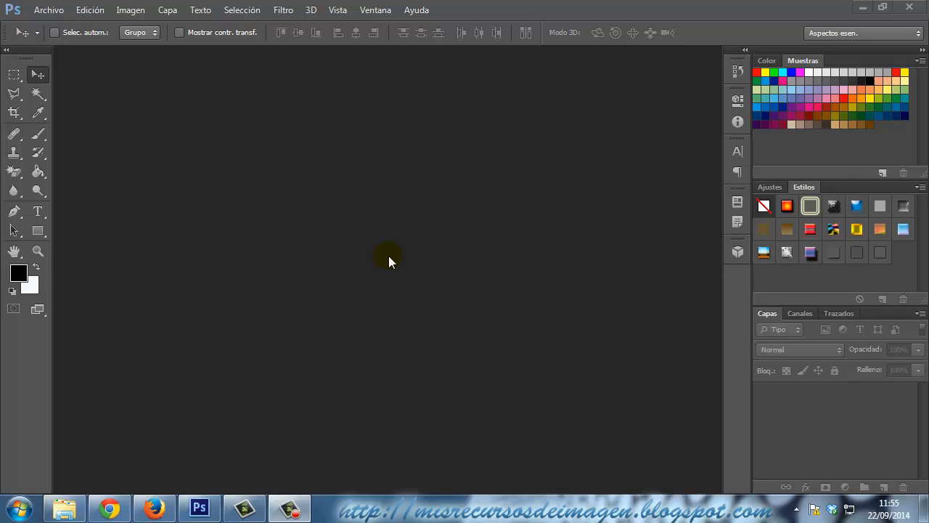
Open Copa.JPG from the project folder in Photoshop, leaving its missing colour profile unmodified.
click(65, 508)
drag(164, 103, 382, 251)
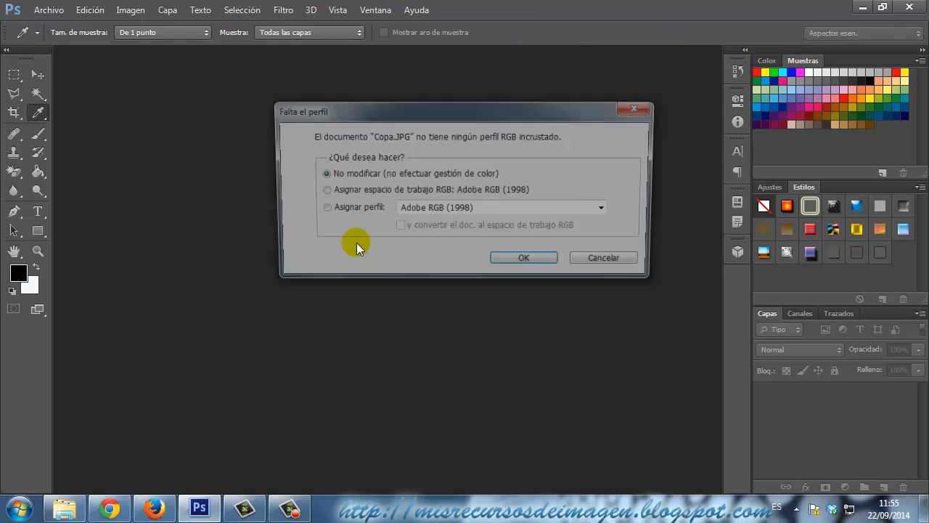
click(545, 263)
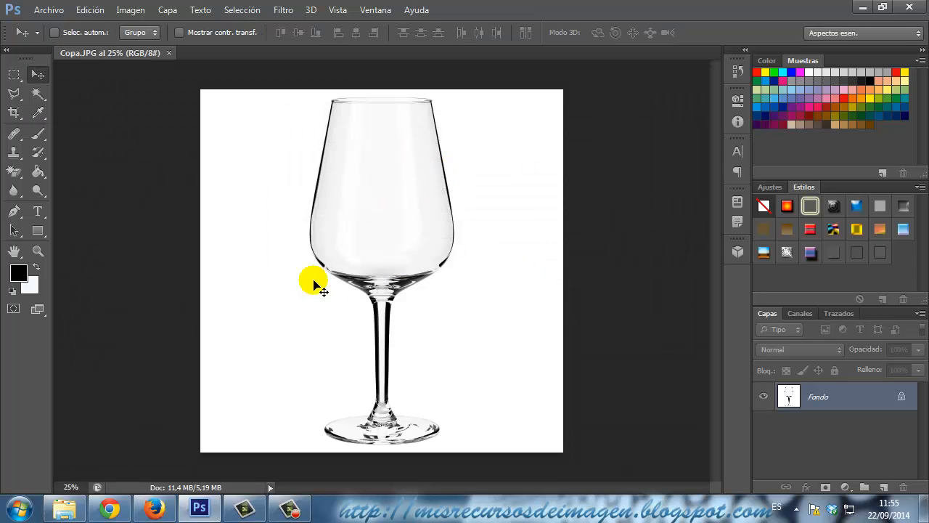
Switch to Chrome and browse the Google image results for "copas" larger than 2 megapixels.
click(118, 513)
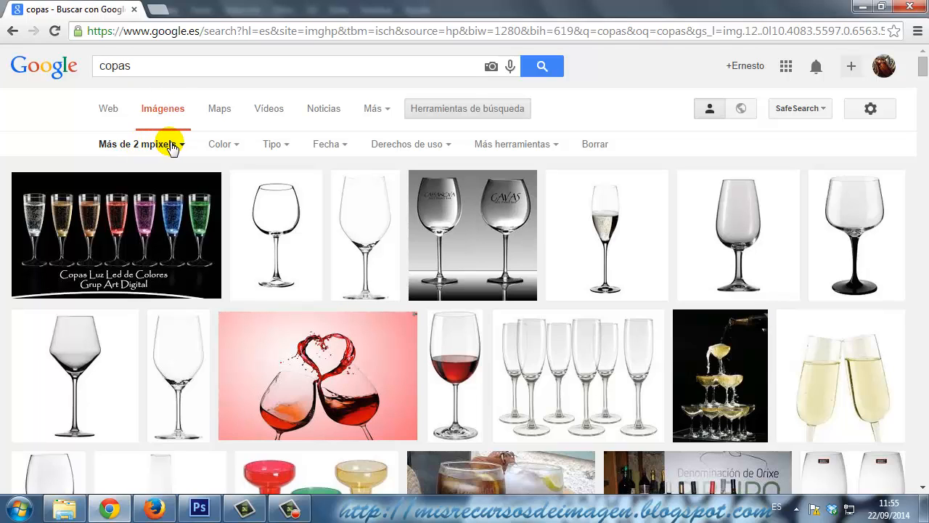
scroll(552, 385, down, 10)
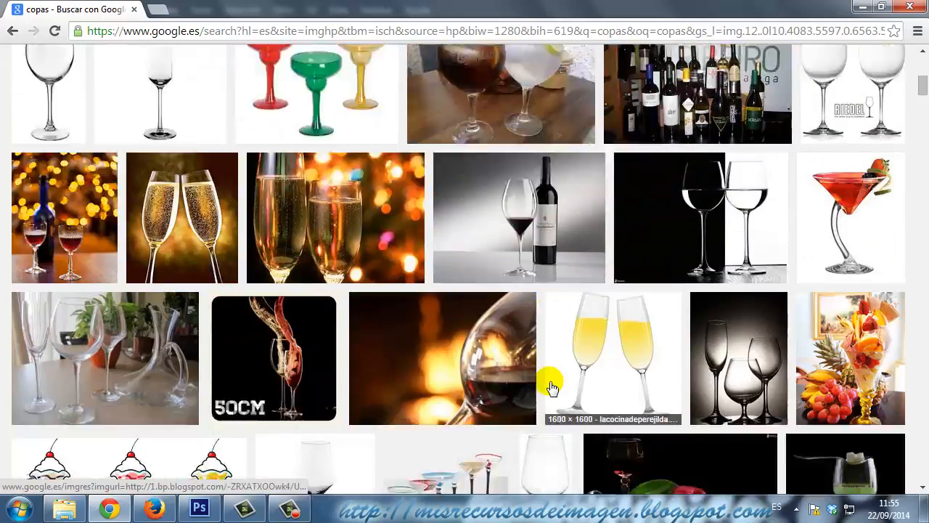
scroll(552, 389, down, 20)
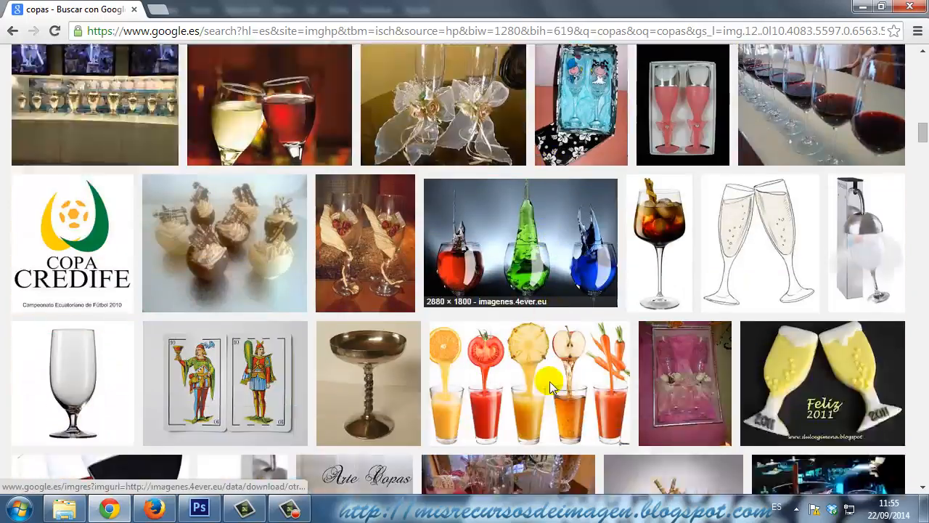
scroll(552, 389, up, 15)
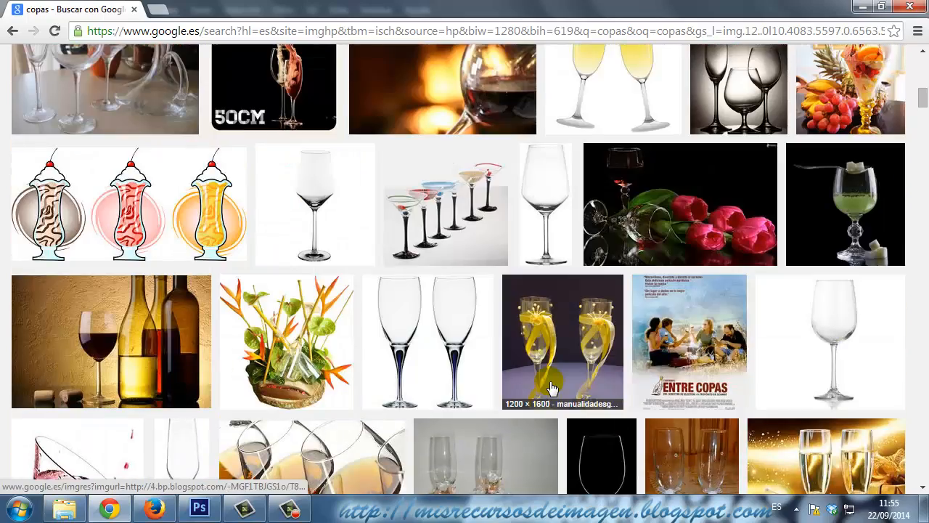
scroll(551, 389, up, 8)
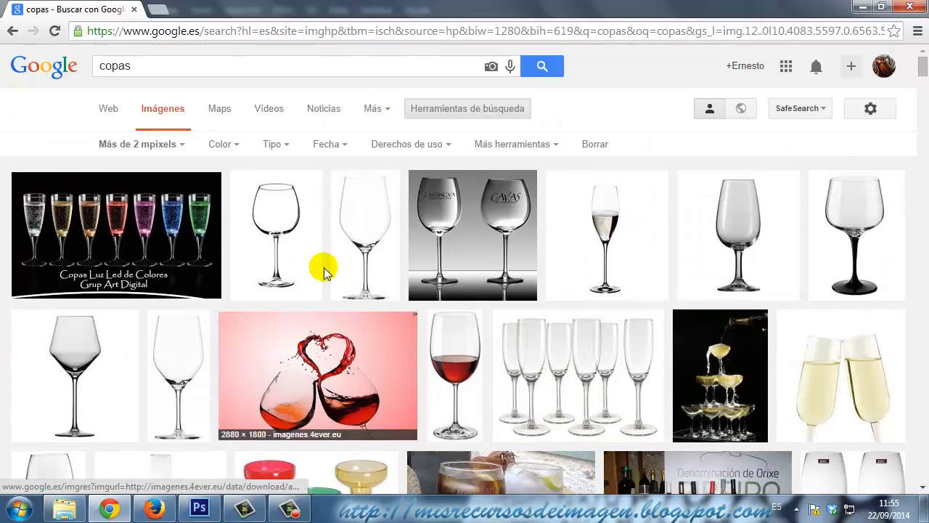
click(863, 7)
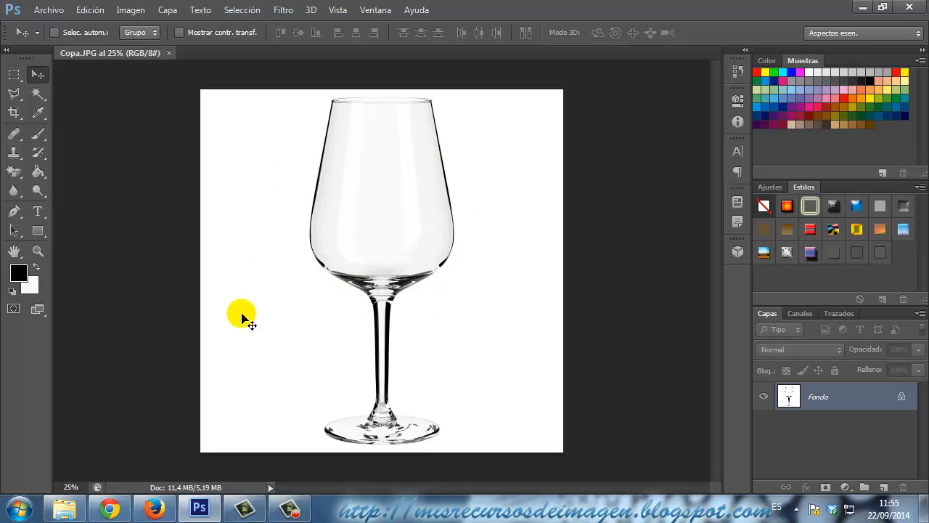
Review the source images Copa, Mesa and Vino in the Trabajar transparencias folder and return to Photoshop.
click(72, 507)
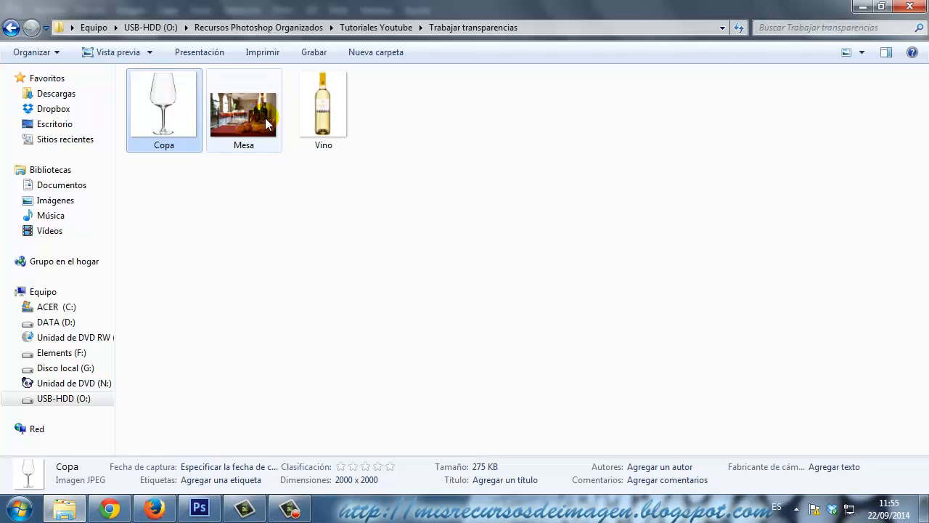
click(864, 9)
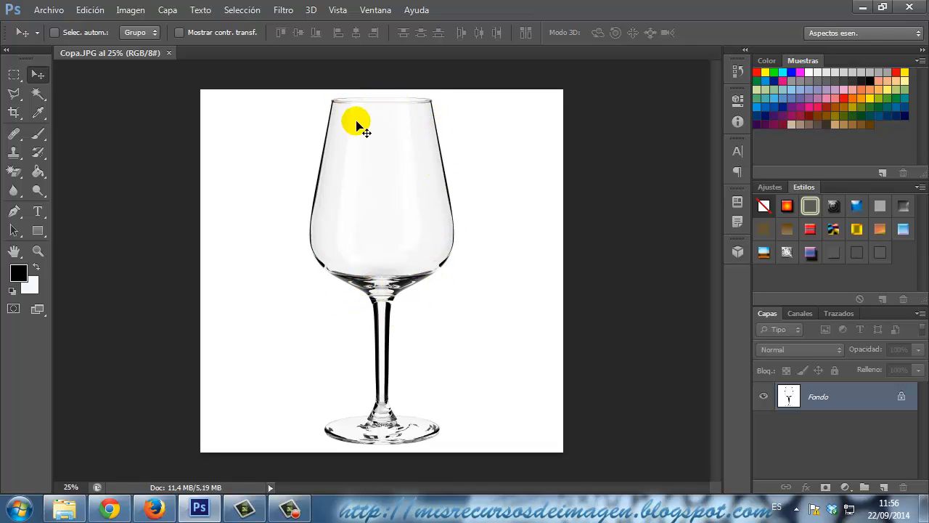
click(72, 508)
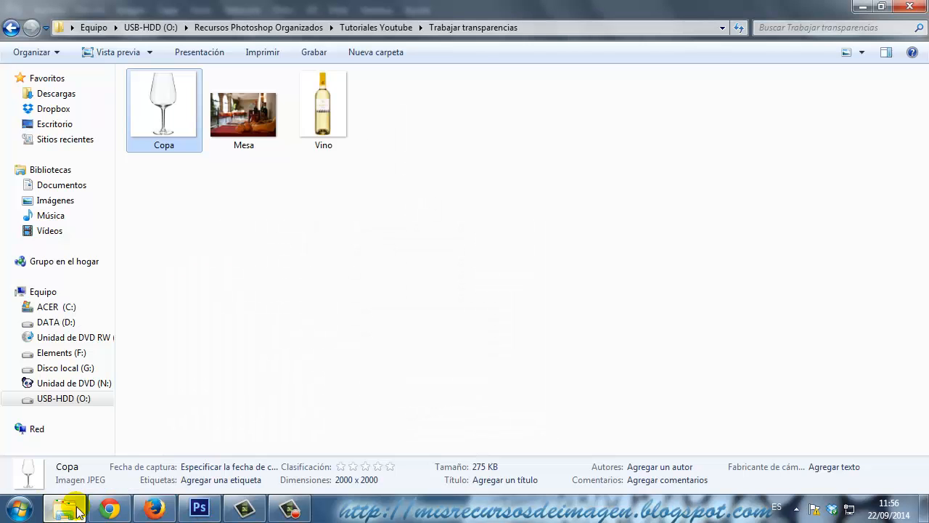
click(77, 511)
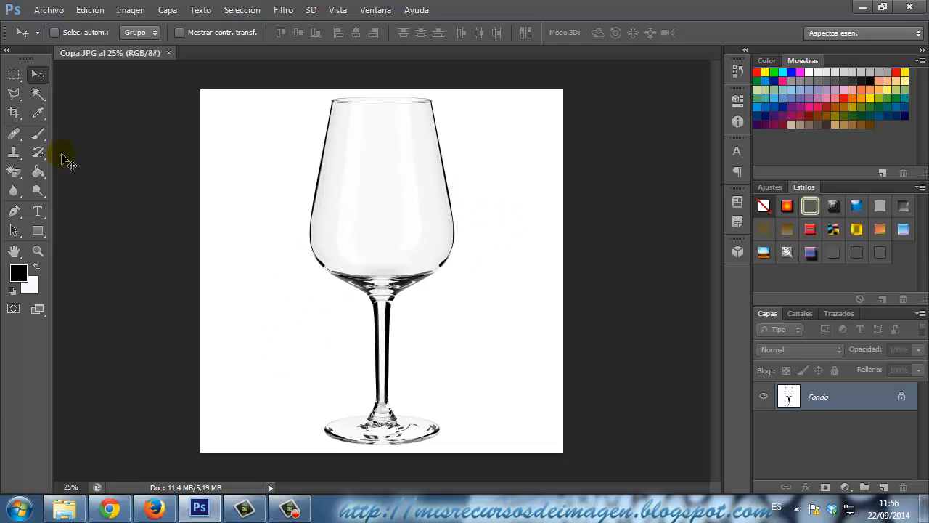
Choose the Magic Eraser (Borrador mágico) as the active tool.
click(14, 174)
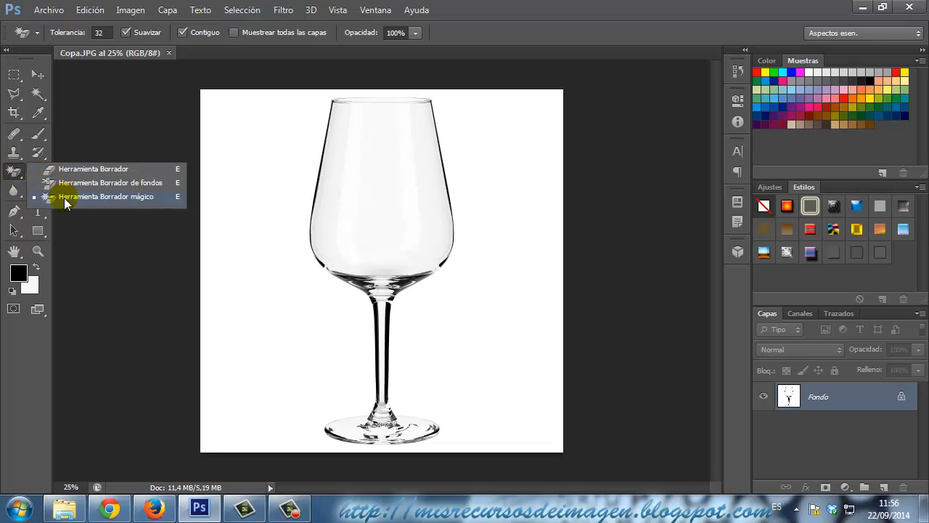
click(14, 174)
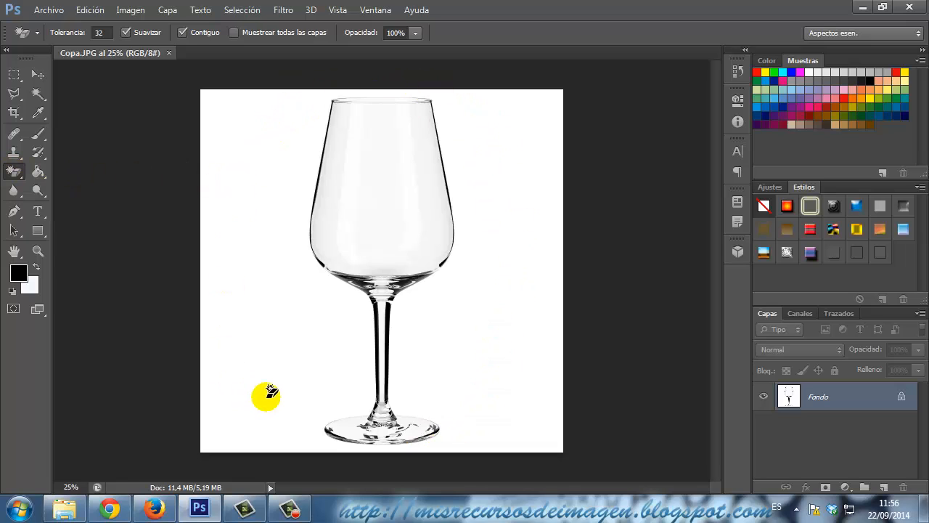
Try erasing the white background around the glass at 50% eraser opacity, and undo the erasure.
click(415, 33)
click(414, 33)
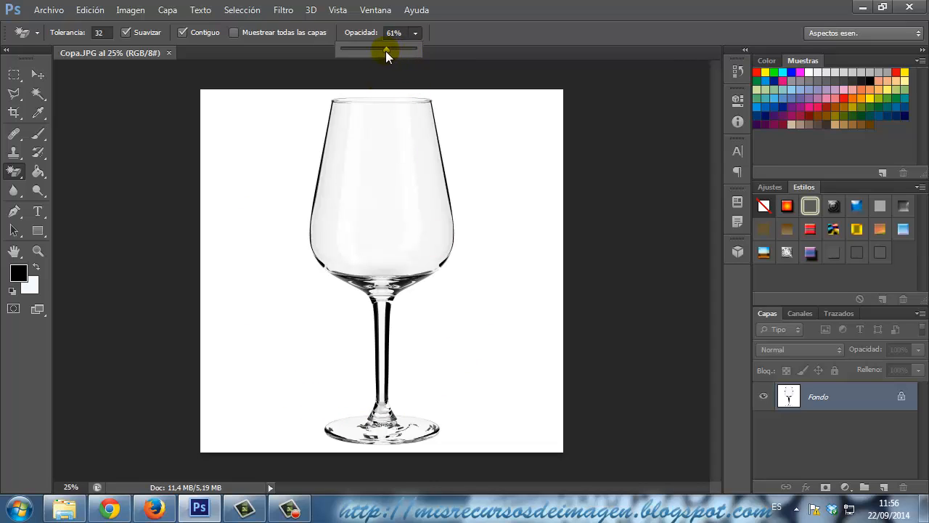
drag(379, 51, 377, 51)
click(270, 211)
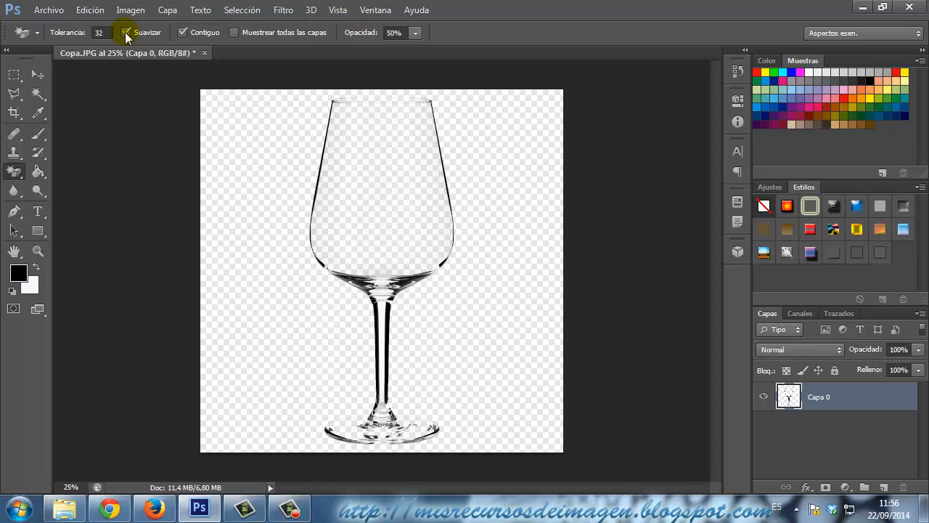
click(87, 10)
click(145, 49)
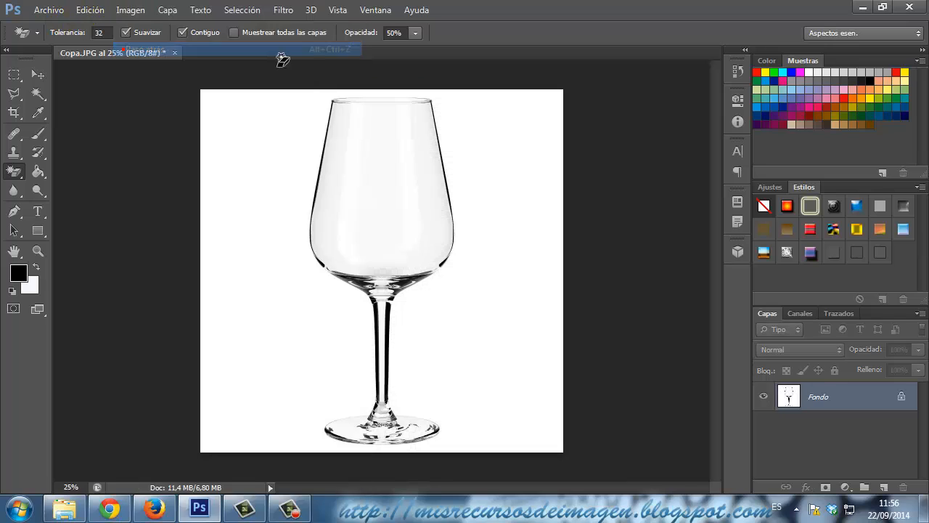
Set the Magic Eraser opacity to 100% and erase the white background around the glass.
click(415, 33)
drag(411, 52, 456, 50)
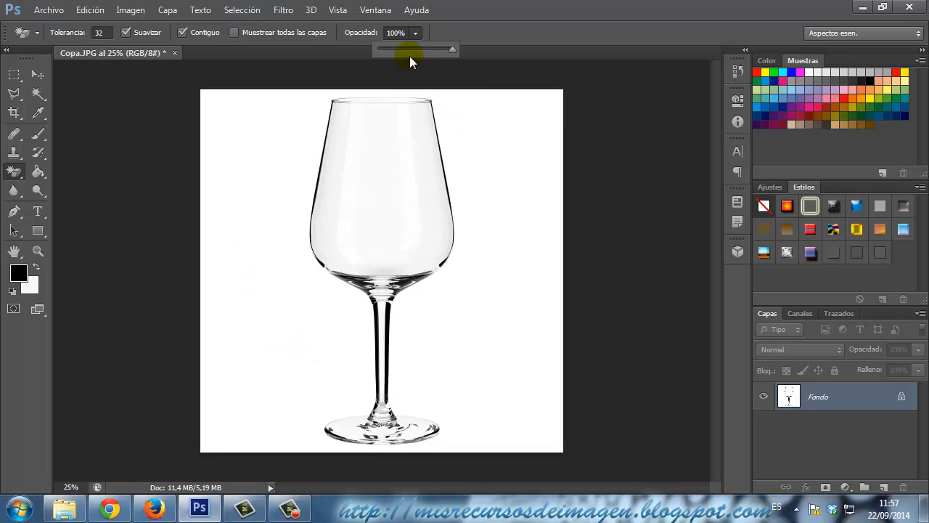
click(235, 270)
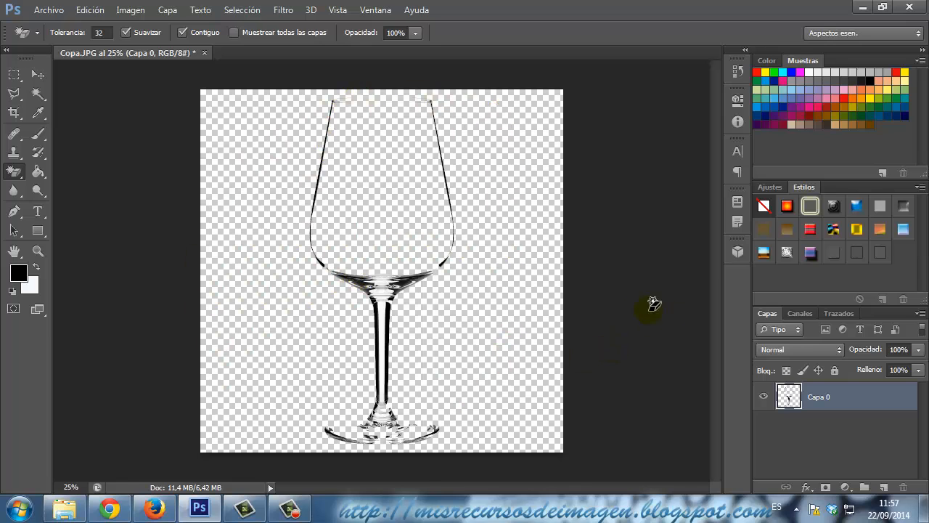
Add a new layer beneath the glass layer and fill it with black using the Paint Bucket.
click(38, 173)
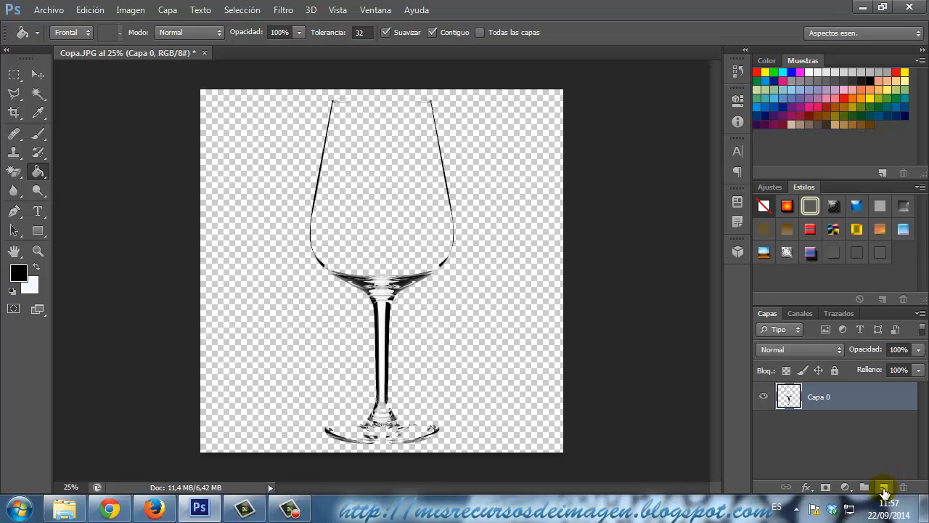
click(168, 10)
mouse_move(214, 9)
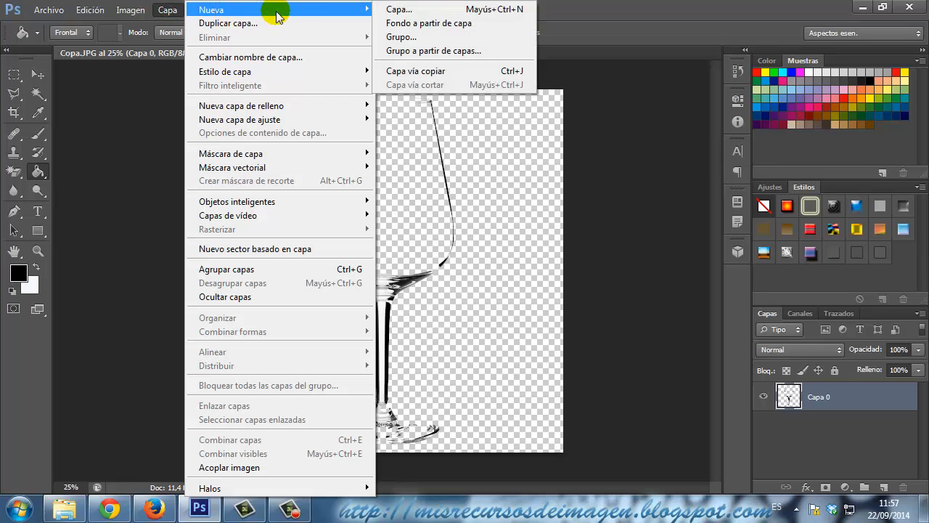
click(168, 10)
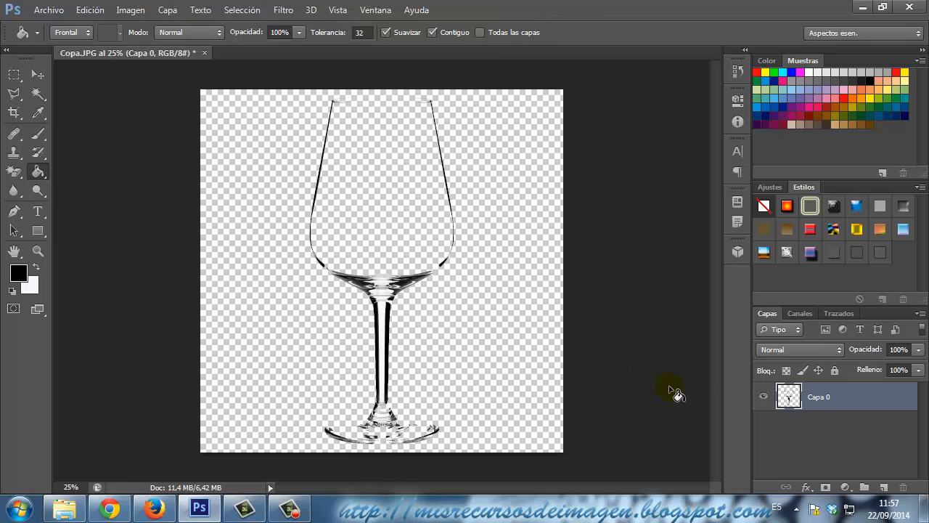
click(884, 488)
drag(813, 397, 791, 435)
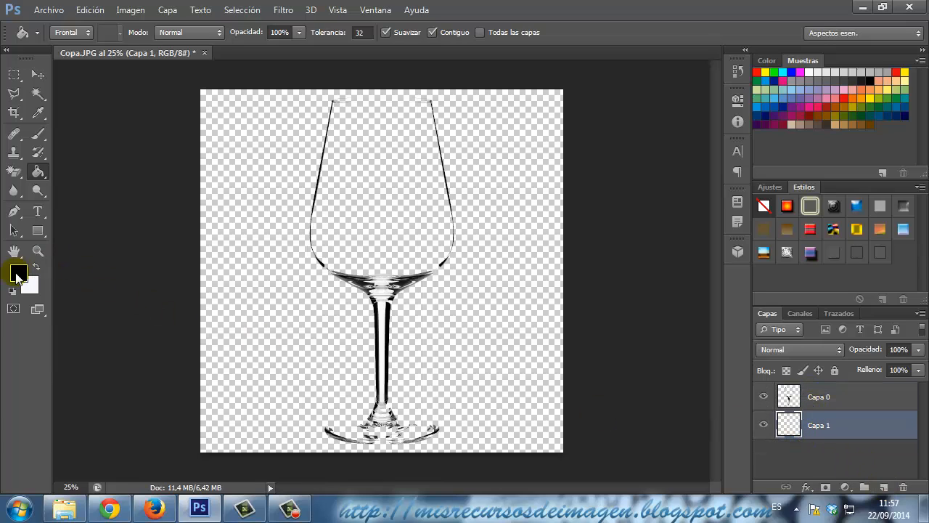
click(241, 215)
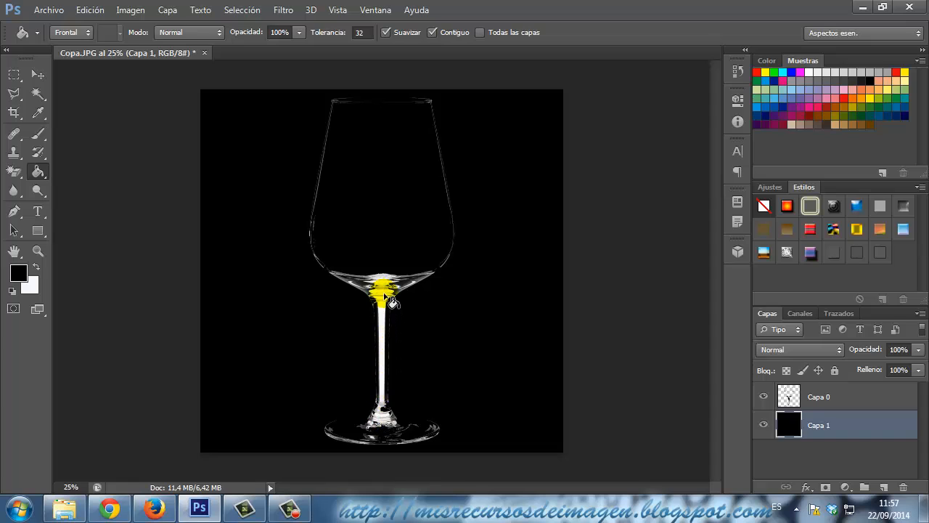
Try using the Magic Eraser on the glass's white area with the black layer active, and undo it.
click(12, 170)
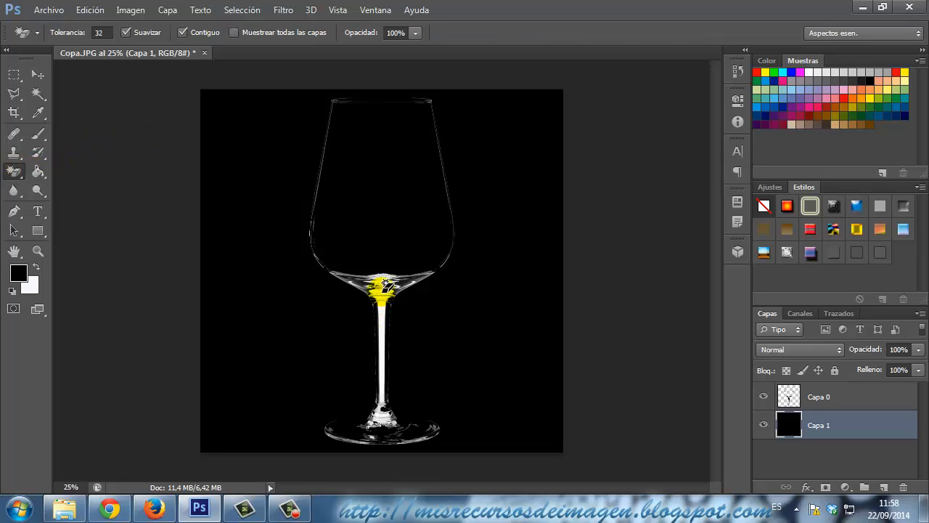
click(385, 284)
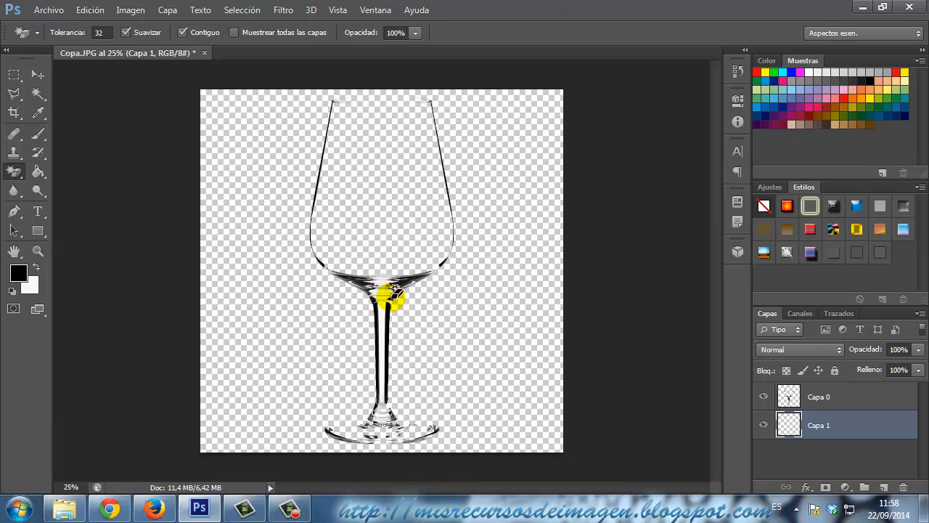
click(94, 10)
click(130, 49)
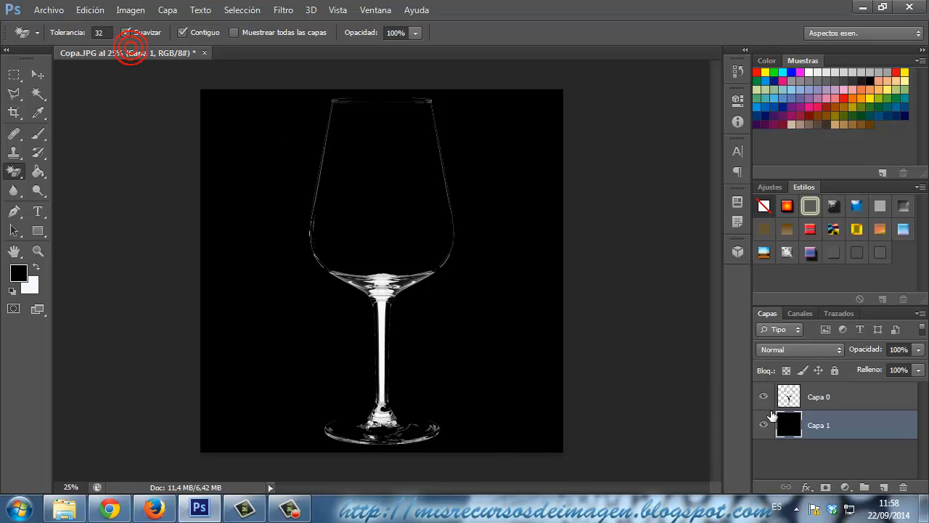
On layer Capa 0, erase the remaining white areas in the base of the bowl, the stem and the foot.
click(808, 395)
mouse_move(401, 295)
mouse_down()
mouse_move(383, 312)
mouse_move(394, 283)
mouse_up()
key(ctrl+z)
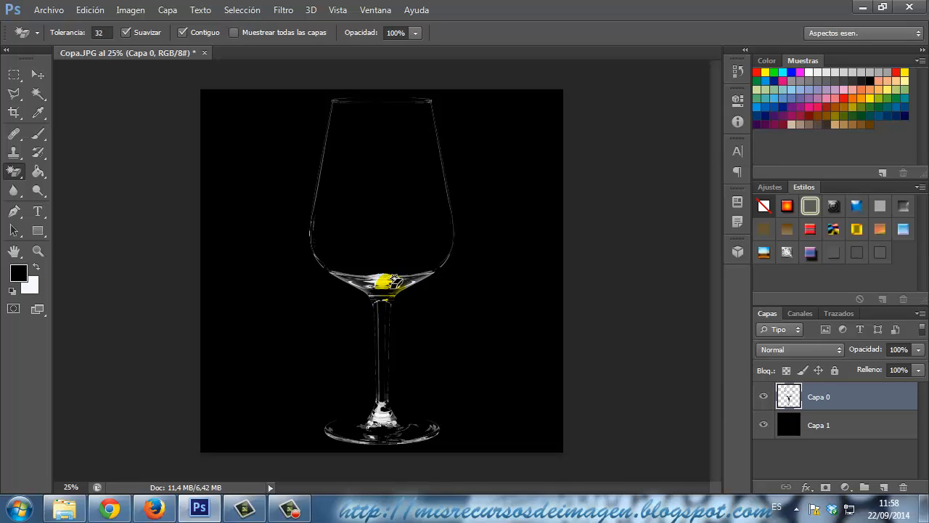
click(385, 276)
click(384, 273)
click(383, 393)
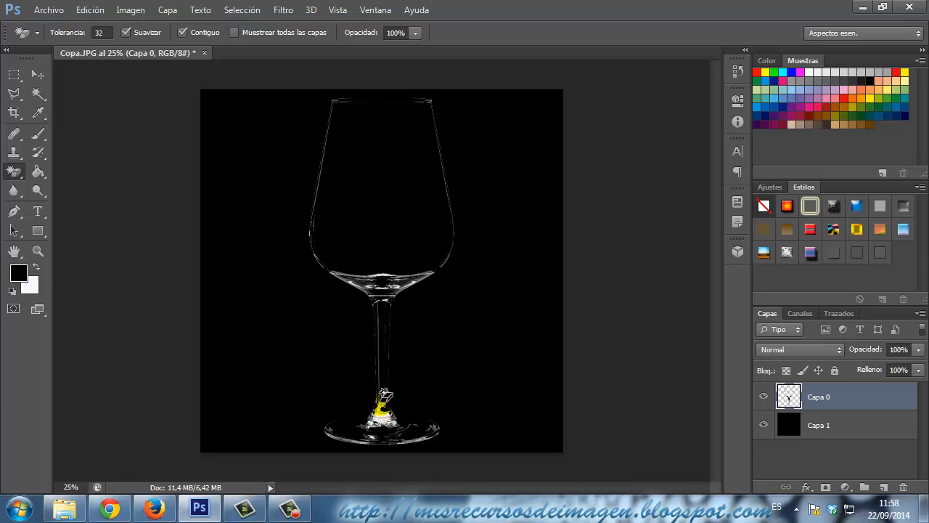
click(382, 411)
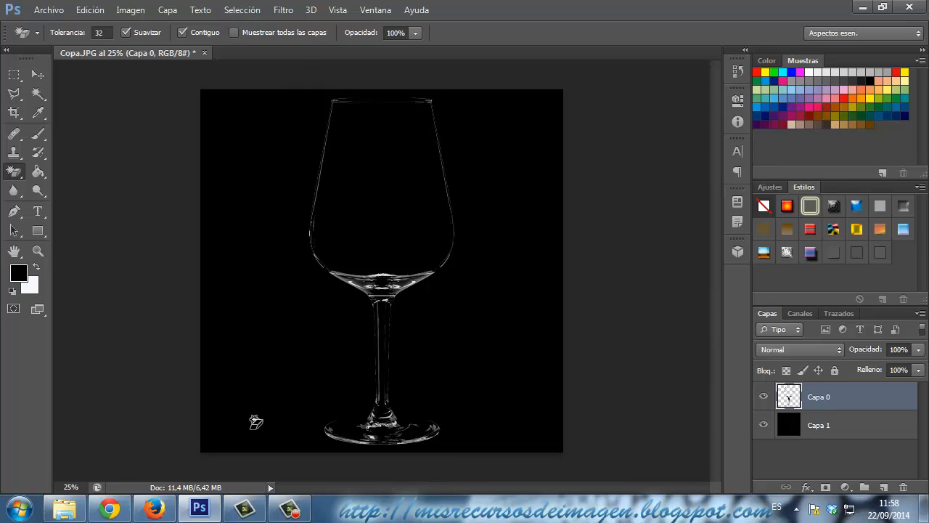
Open Mesa.jpg from the project folder as a separate document, keeping its embedded colour profile.
click(69, 510)
drag(244, 112, 274, 54)
click(491, 278)
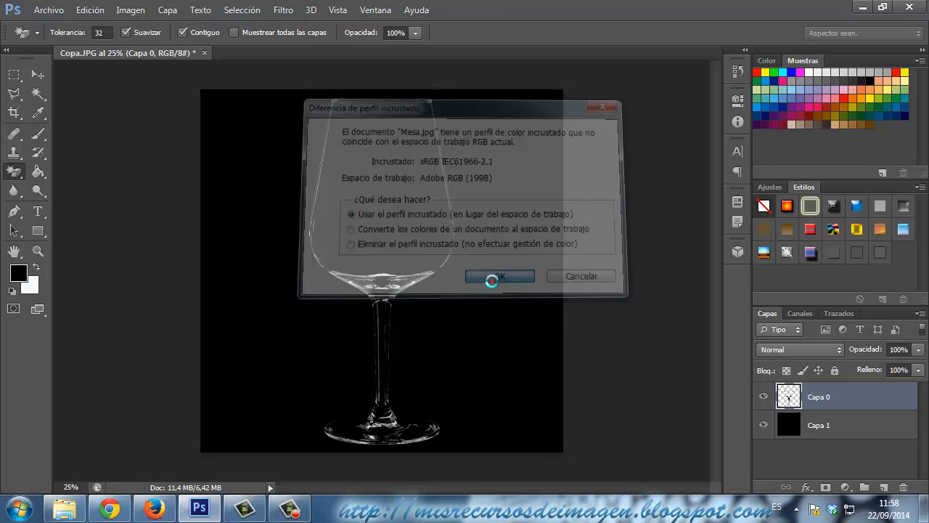
Copy the glass layer Capa 0 into the Mesa.jpg document and dock the document windows together as tabs.
drag(160, 52, 161, 269)
drag(819, 397, 450, 283)
drag(315, 264, 168, 56)
click(168, 57)
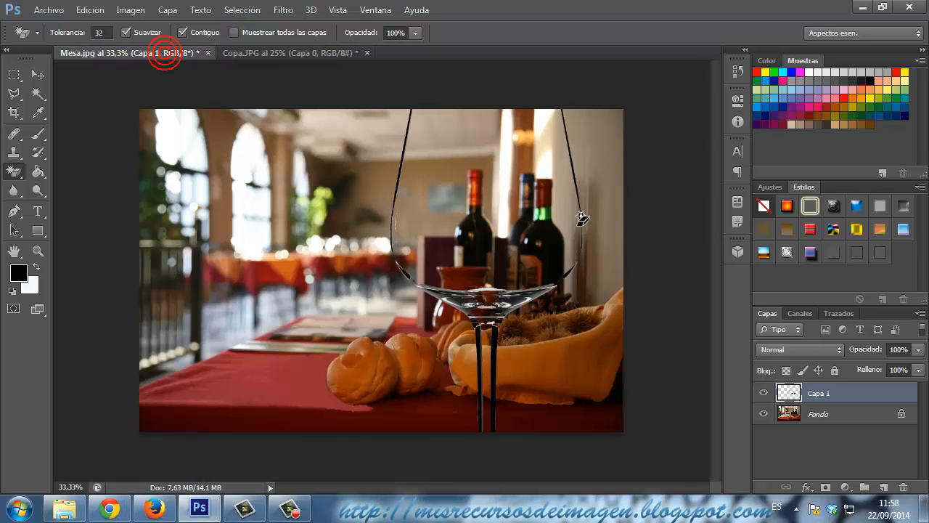
Scale the glass on Capa 1 proportionally to about 25%, stand it on the tablecloth beside the bread rolls, and apply the transformation.
key(ctrl+t)
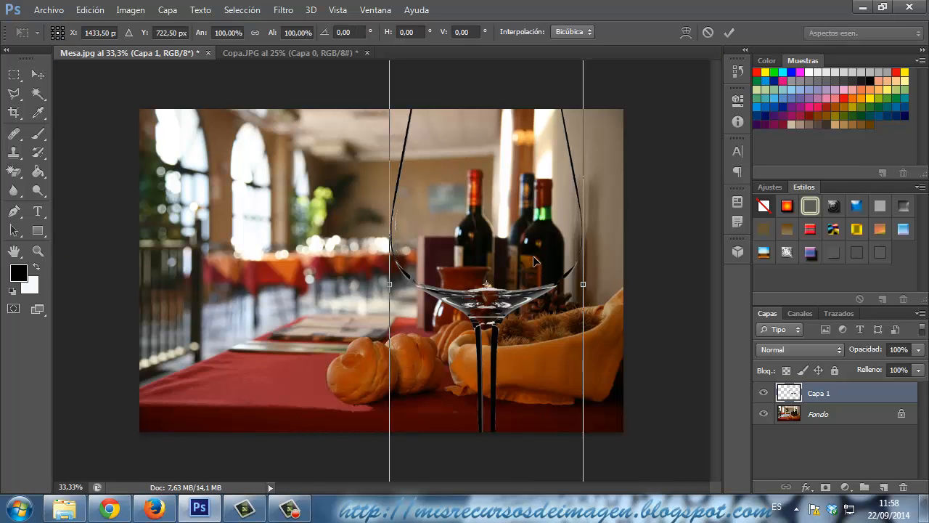
key(ctrl+minus)
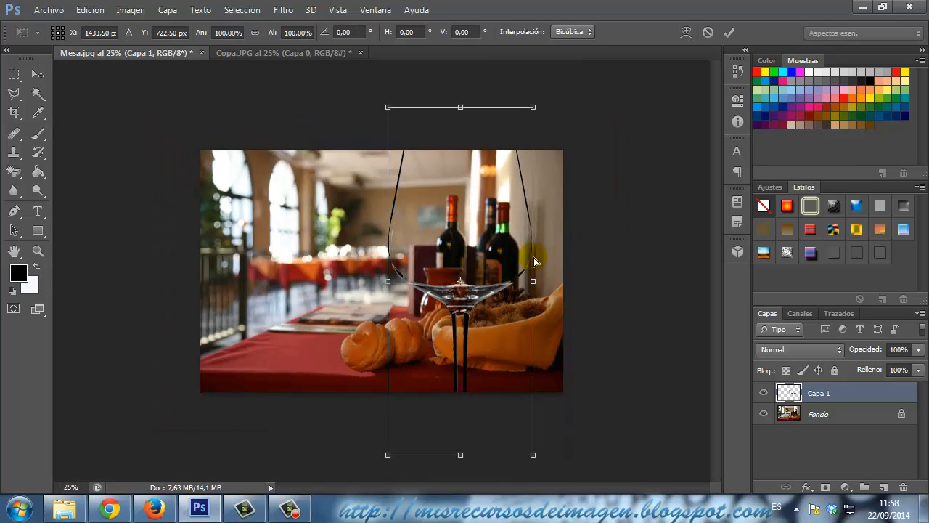
drag(533, 107, 440, 315)
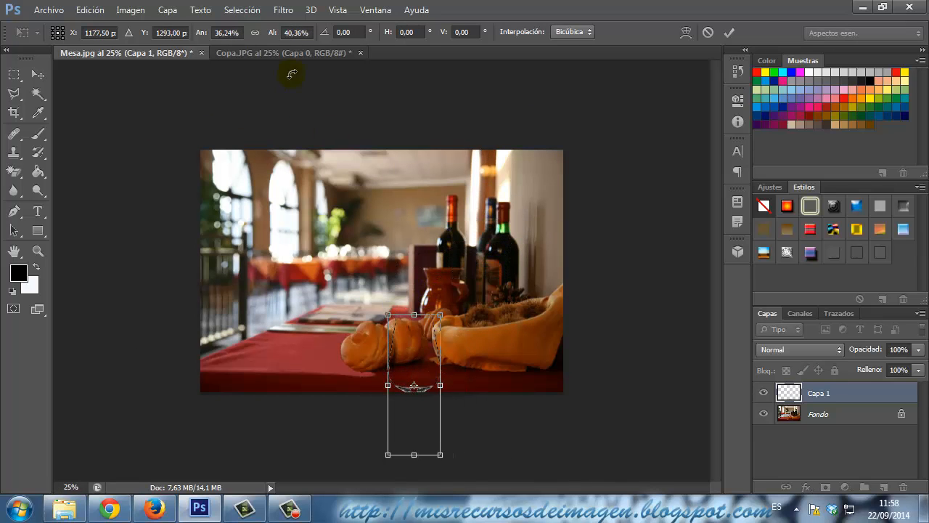
click(255, 33)
drag(434, 370, 310, 283)
drag(320, 231, 322, 295)
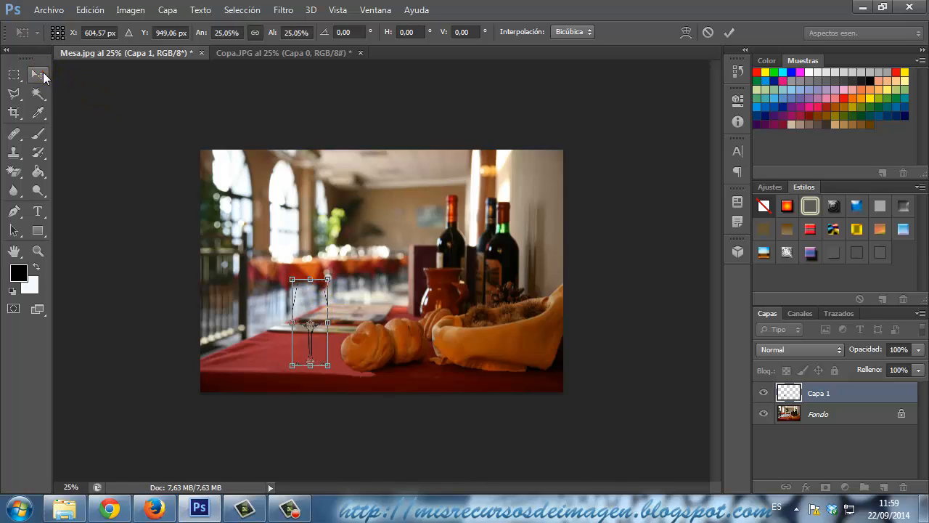
click(38, 75)
click(389, 206)
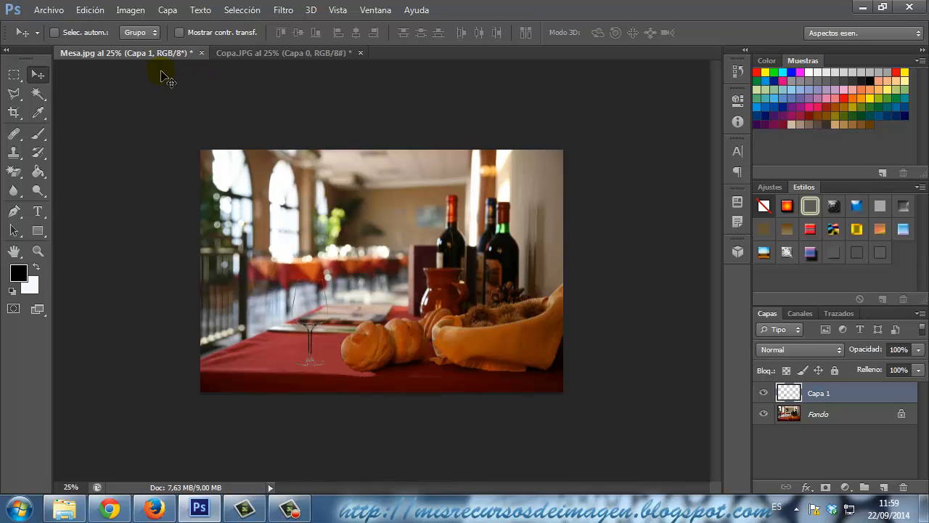
Close the edited Copa.JPG without saving and reopen the original Copa.JPG from the project folder.
click(304, 54)
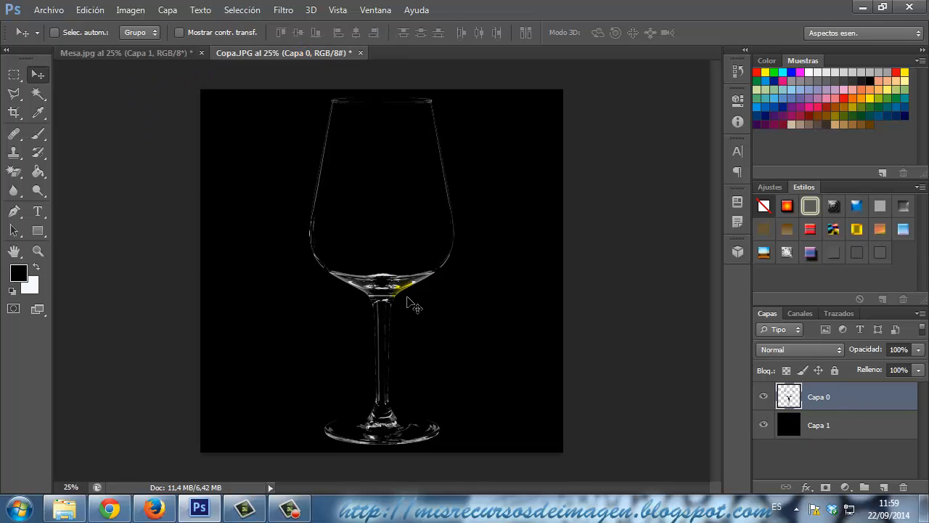
click(361, 53)
click(446, 199)
click(68, 507)
drag(186, 108, 281, 55)
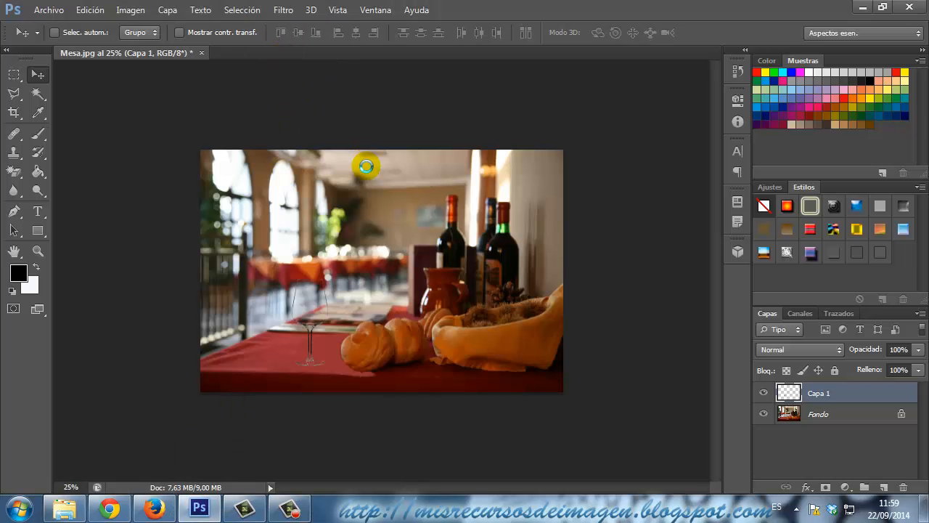
click(518, 259)
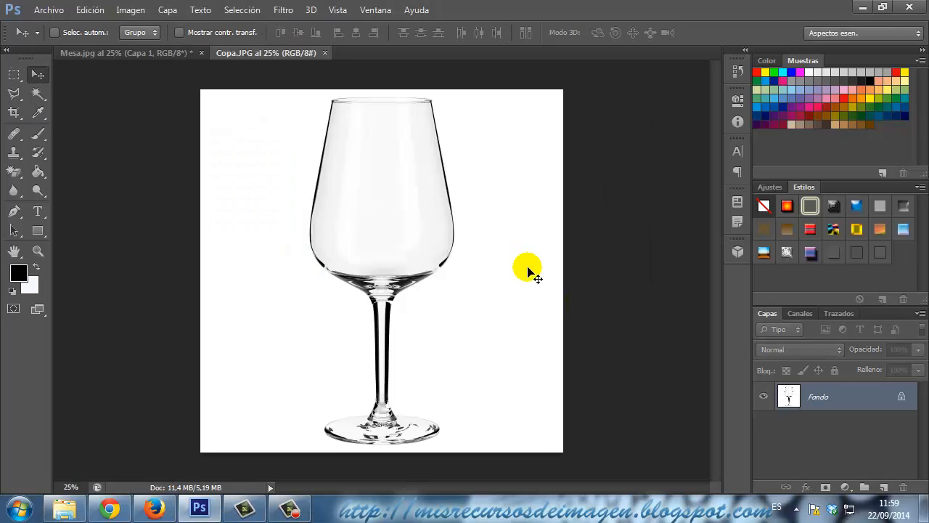
Erase the white background around the glass with the Magic Eraser at 90% opacity and tolerance 32.
click(24, 178)
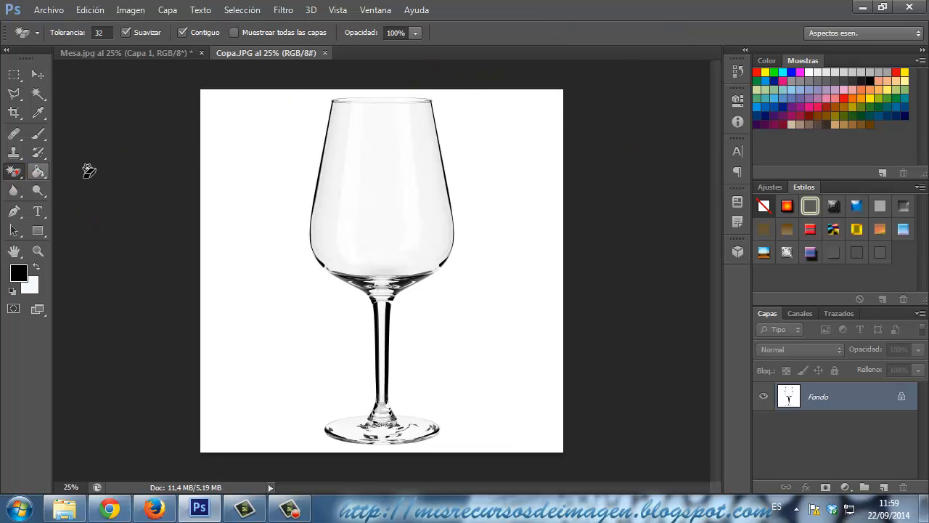
click(417, 33)
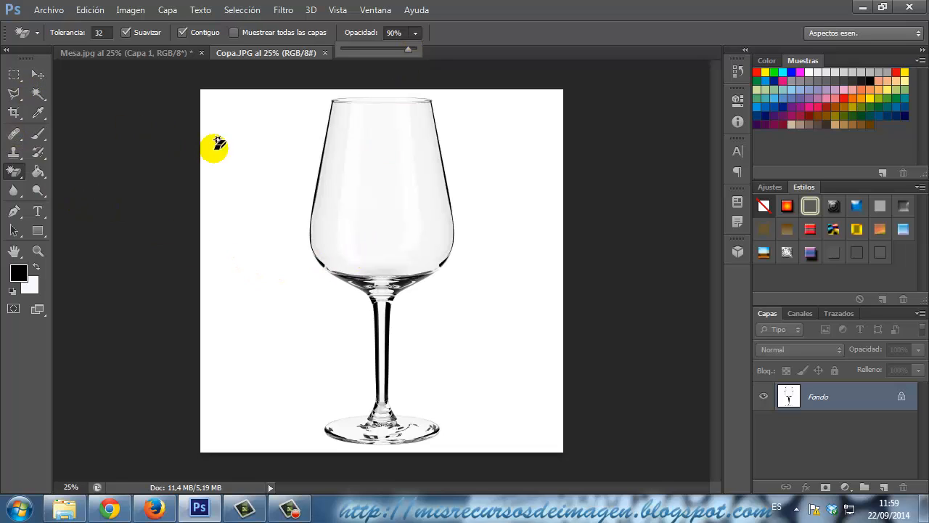
click(254, 172)
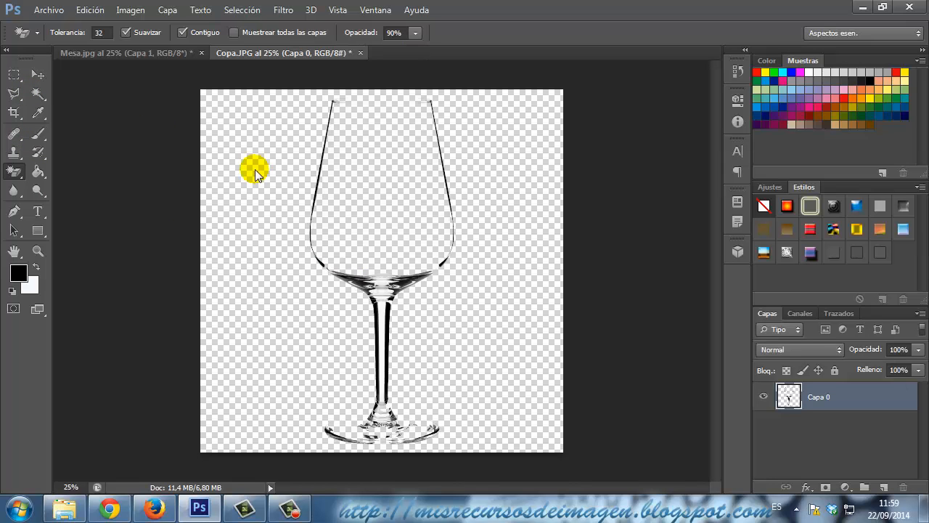
Add a new layer beneath Capa 0 and fill it with black using the Paint Bucket.
click(884, 487)
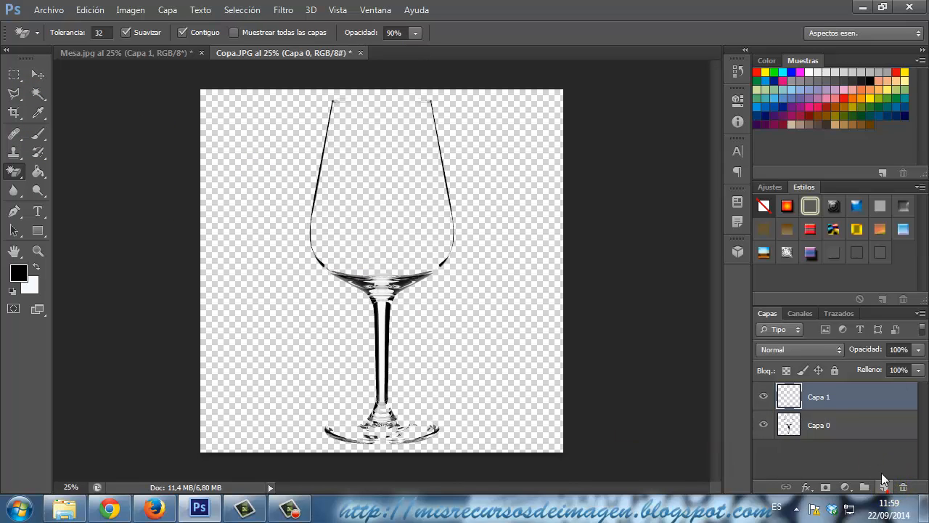
drag(844, 404, 846, 429)
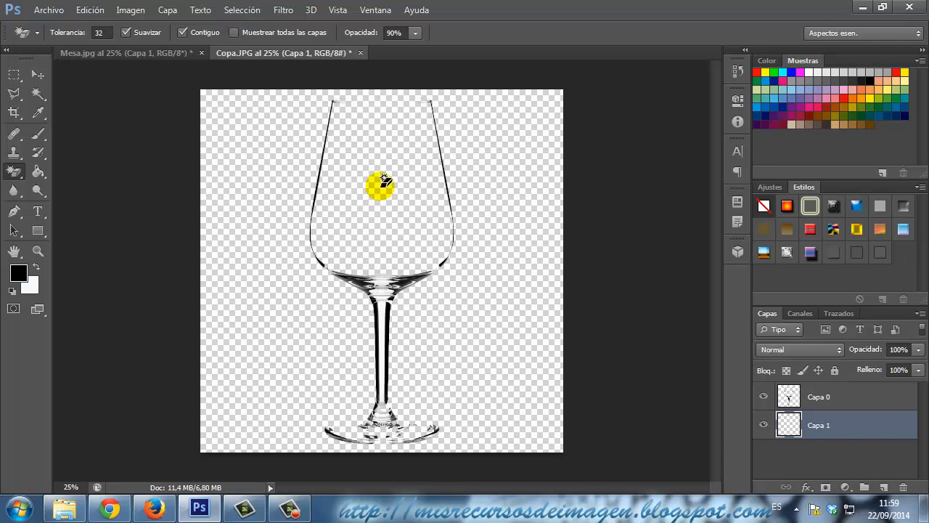
click(39, 173)
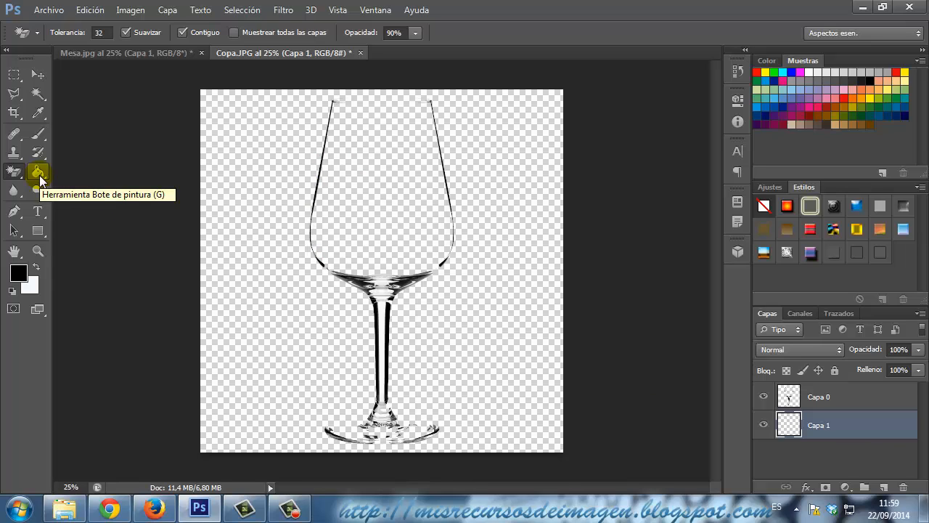
click(38, 173)
click(224, 239)
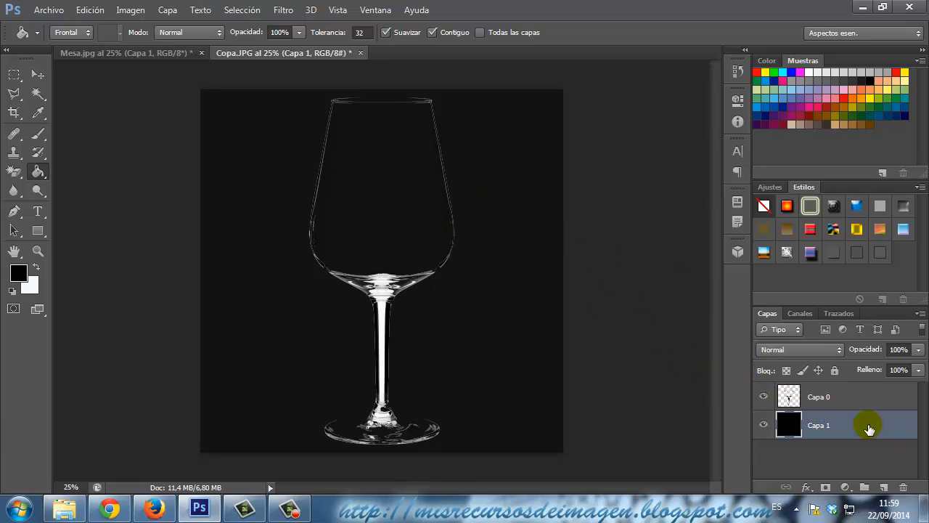
Try copying the glass layer Capa 0 into Mesa.jpg, undo the copy and dock the Copa.JPG window as a tab again.
click(158, 54)
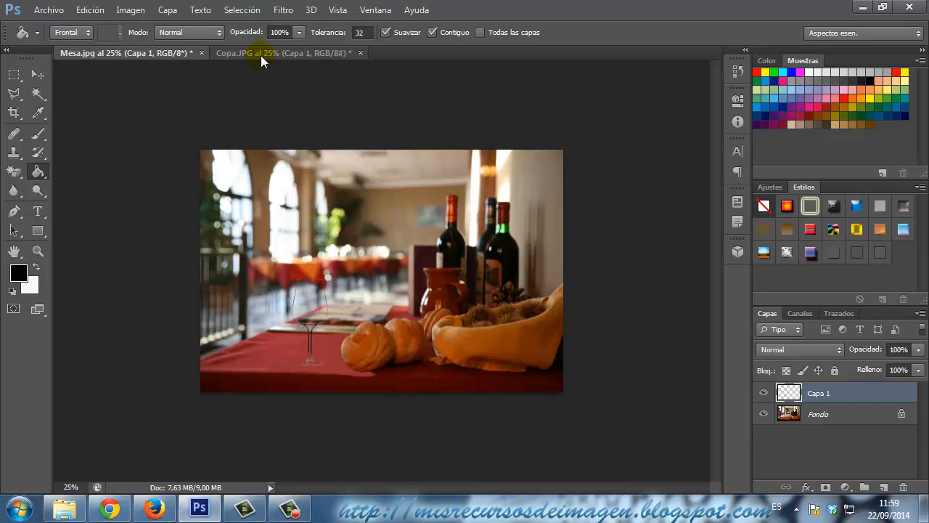
click(264, 55)
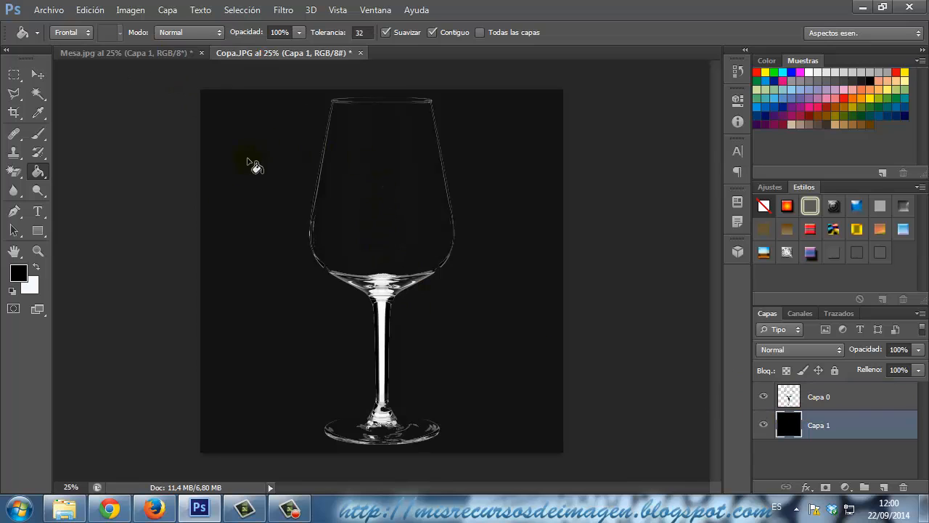
click(819, 399)
drag(319, 50, 339, 426)
drag(791, 399, 353, 377)
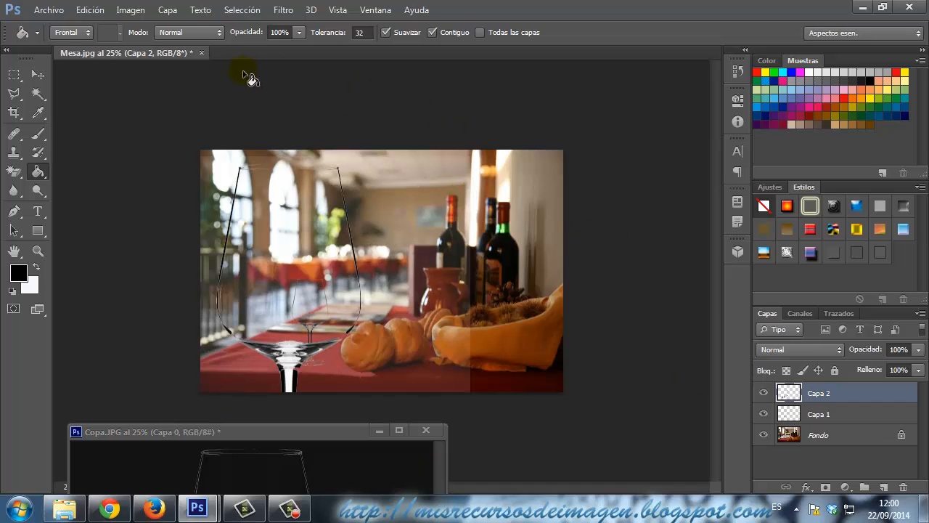
click(90, 9)
click(102, 48)
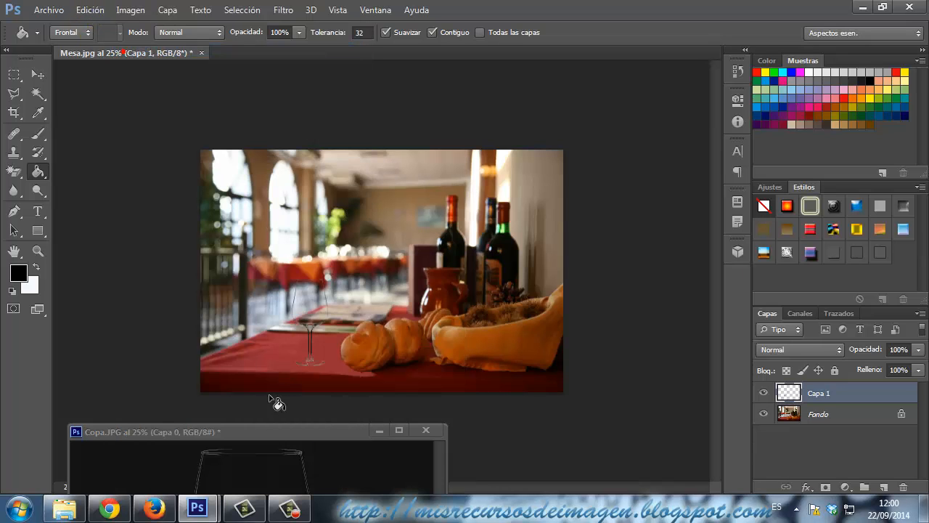
drag(265, 430, 395, 156)
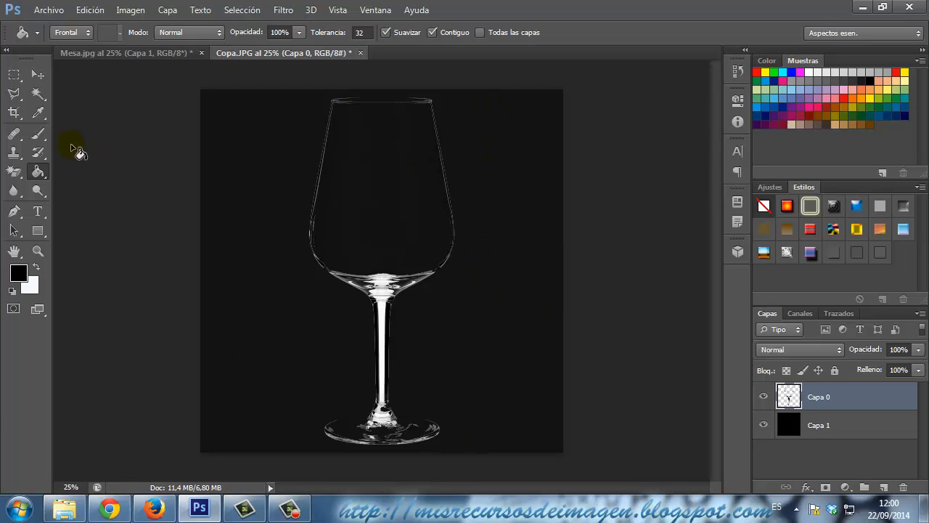
Select the area surrounding the glass on Capa 0 with the Magic Wand at tolerance 10 and clear its semi-transparent residue.
click(38, 95)
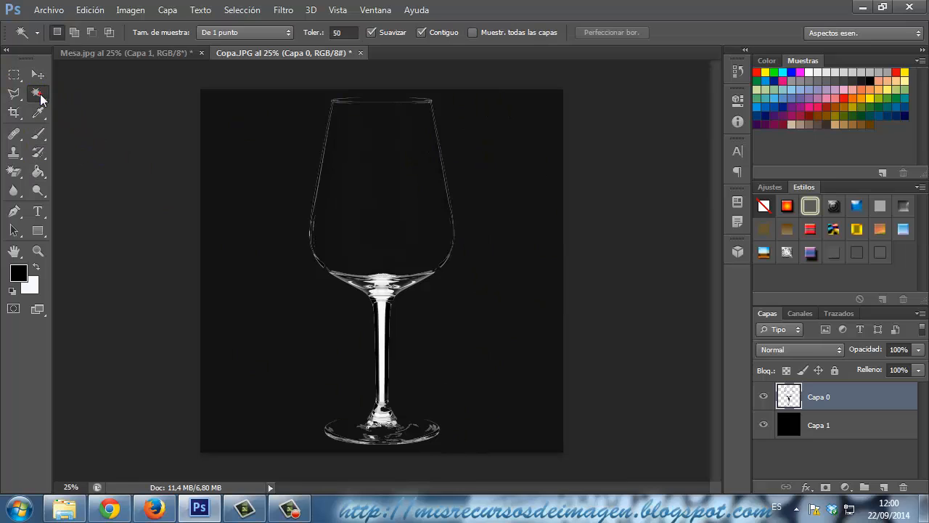
click(336, 33)
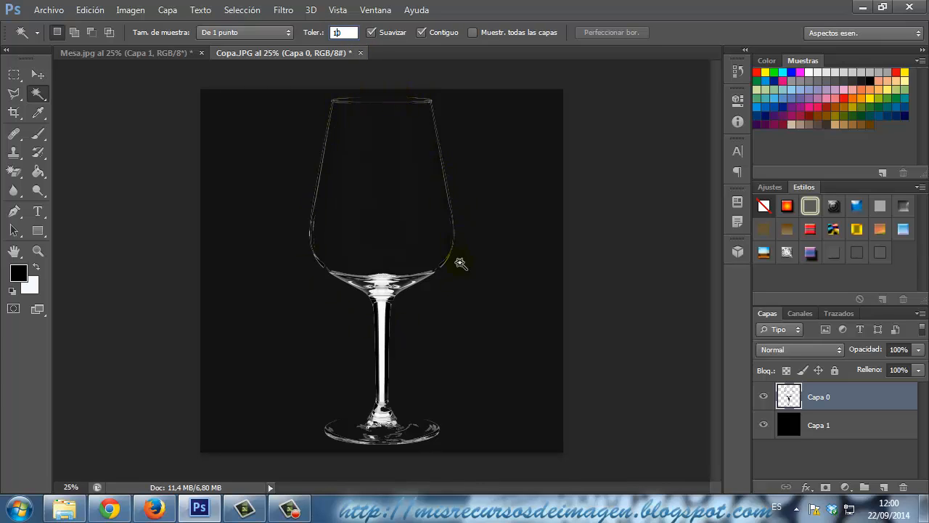
click(258, 228)
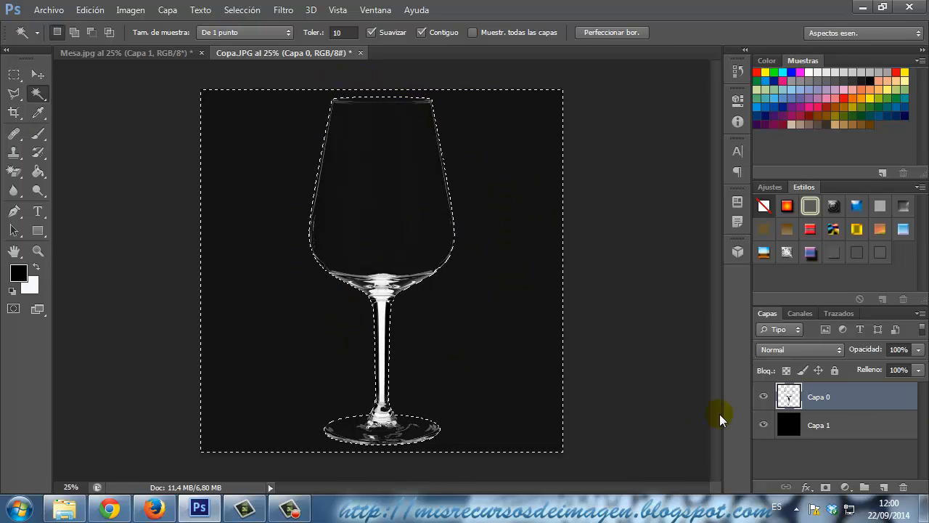
click(108, 18)
click(85, 9)
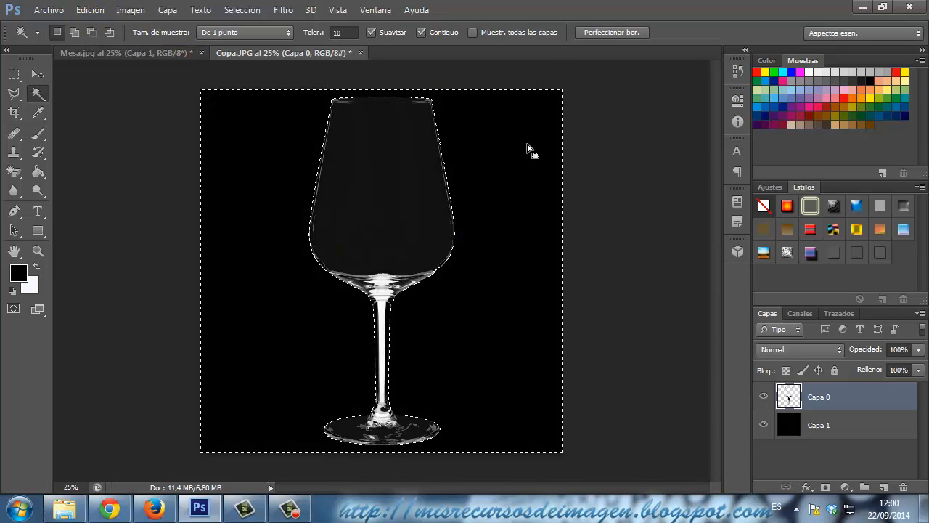
Hide the black layer Capa 1, copy the glass layer Capa 0 into Mesa.jpg, and dock the document windows as tabs.
click(763, 425)
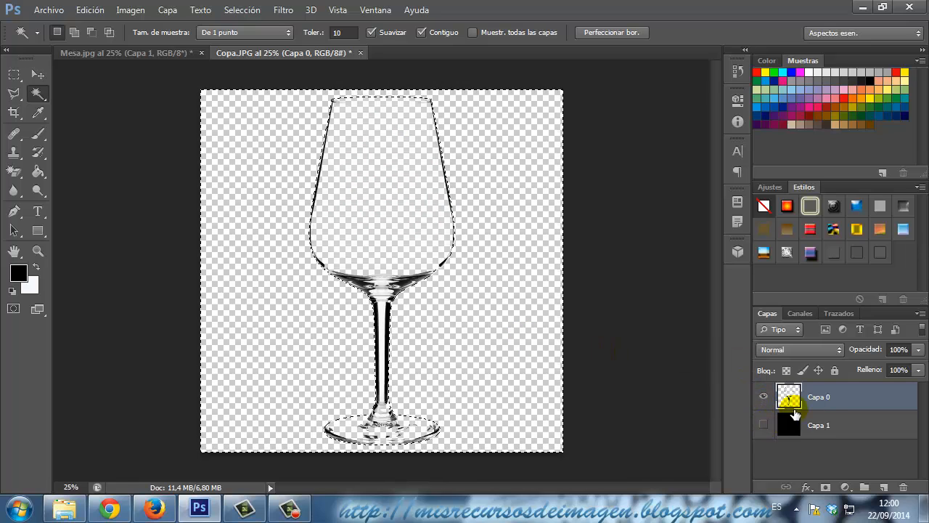
drag(278, 63, 138, 452)
click(791, 398)
drag(794, 404, 374, 327)
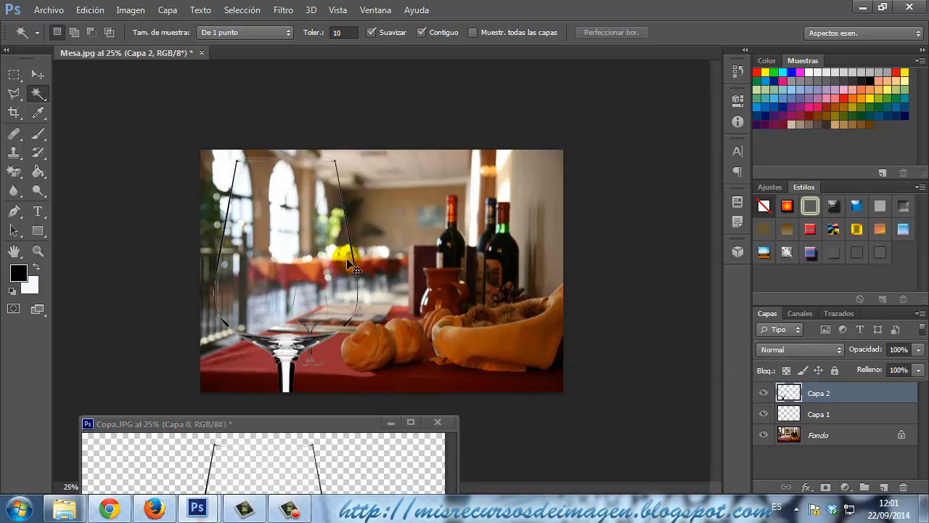
drag(300, 426, 421, 52)
click(181, 52)
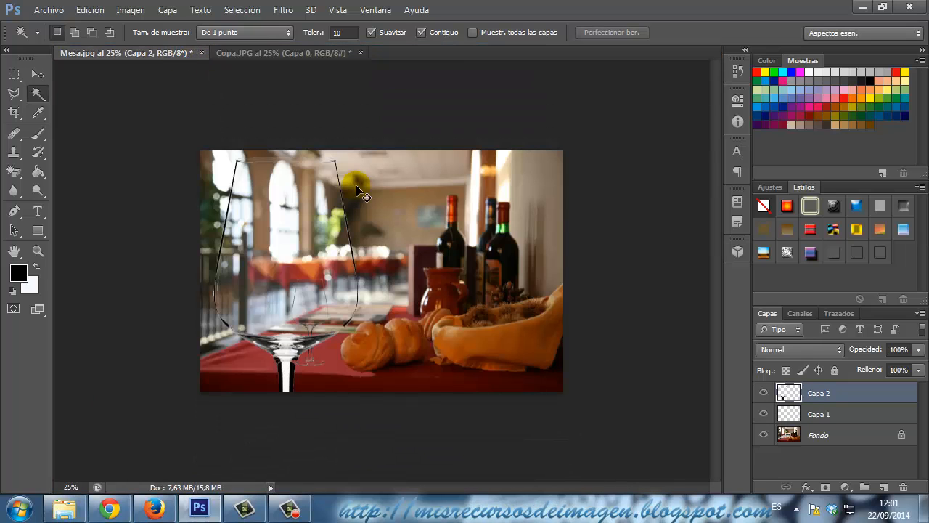
Scale the new glass on Capa 2 proportionally to about 25%, position it exactly over the first glass, and apply the transformation.
key(ctrl+t)
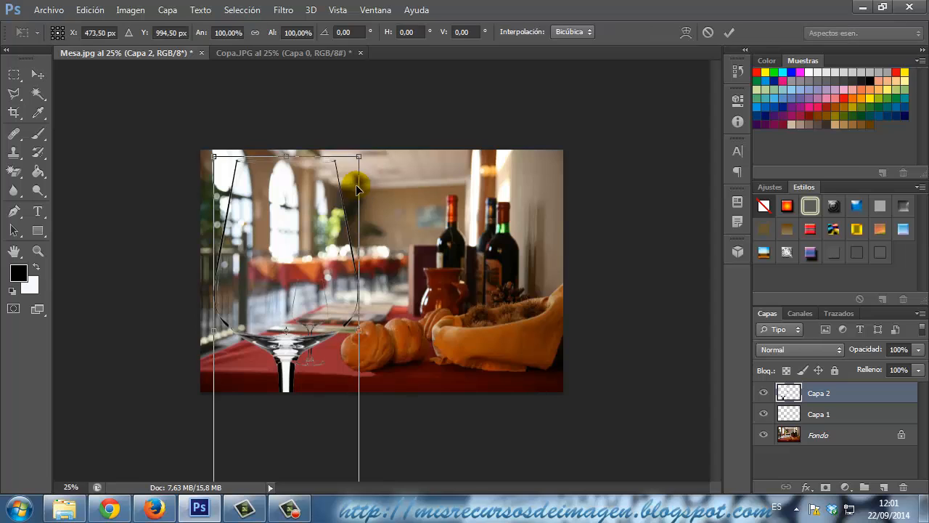
key(ctrl+minus)
drag(368, 211, 336, 265)
click(255, 32)
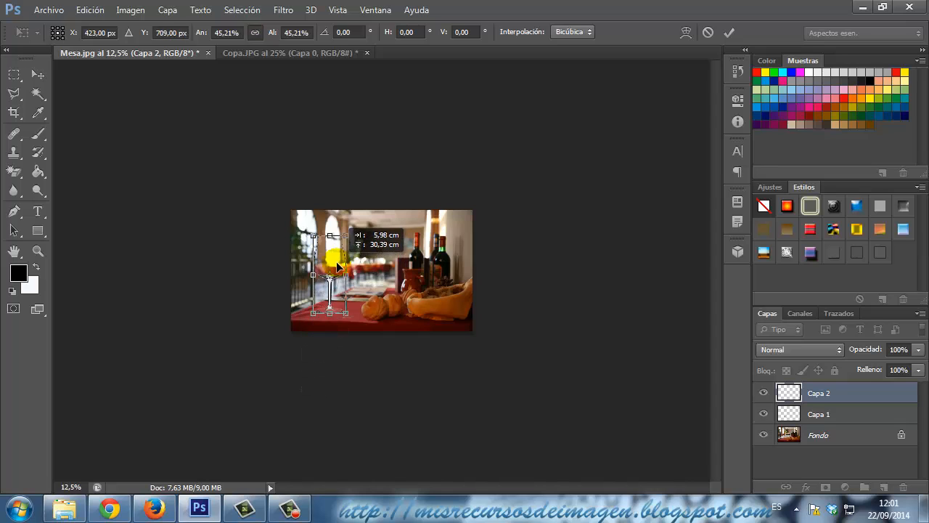
drag(347, 233, 336, 259)
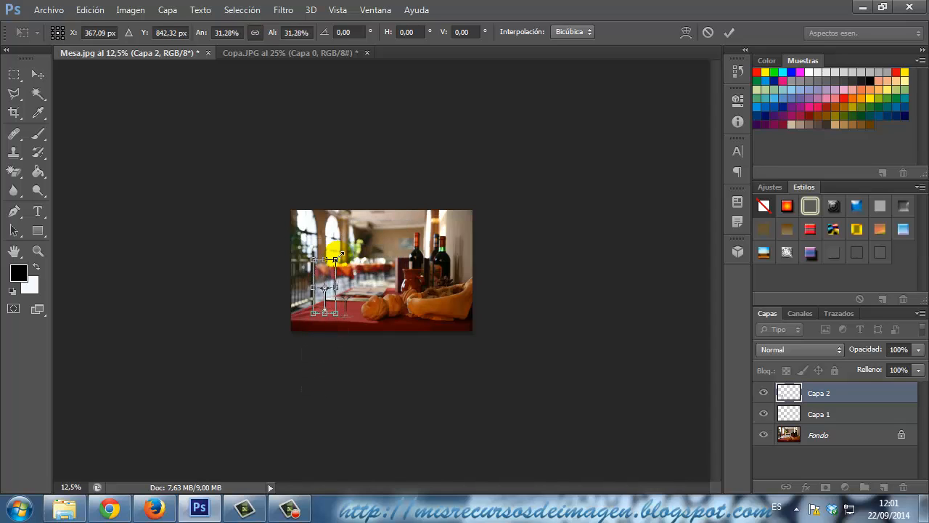
key(ctrl+plus)
key(ctrl+plus)
key(ctrl+plus)
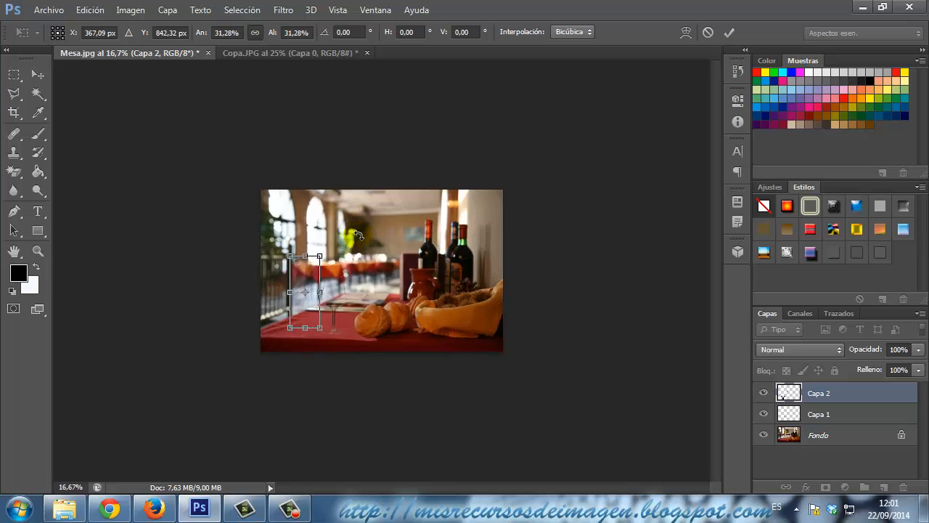
drag(257, 240, 289, 313)
drag(309, 282, 310, 277)
click(37, 74)
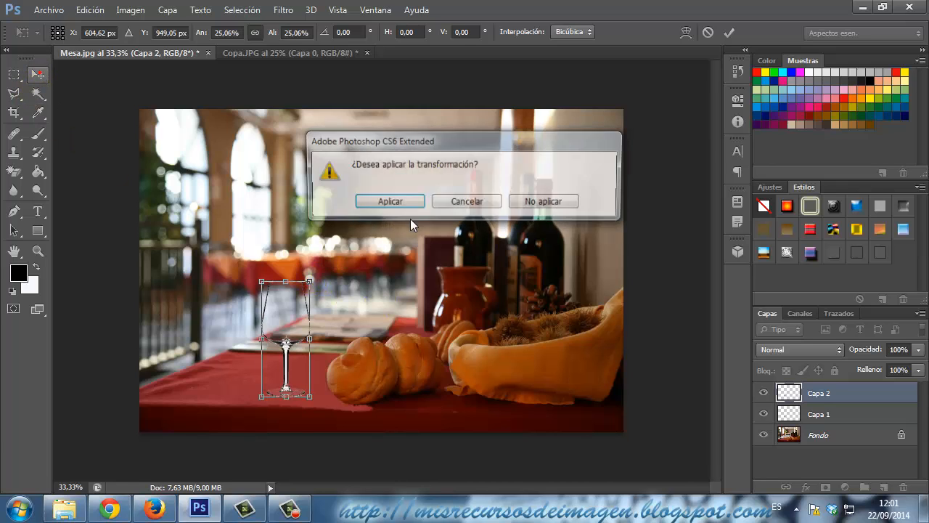
click(405, 200)
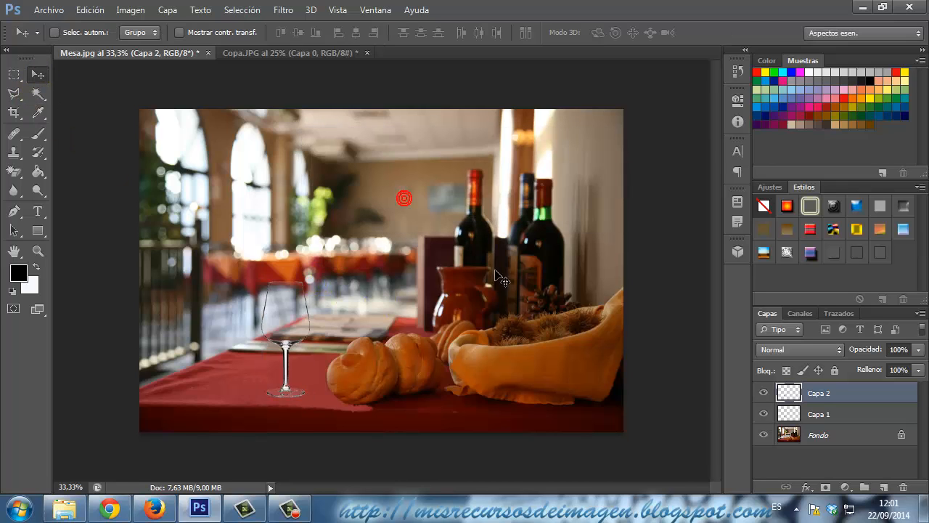
Toggle the visibility of layers Capa 2 and Capa 1 to compare the two glass cut-outs on the table.
click(764, 394)
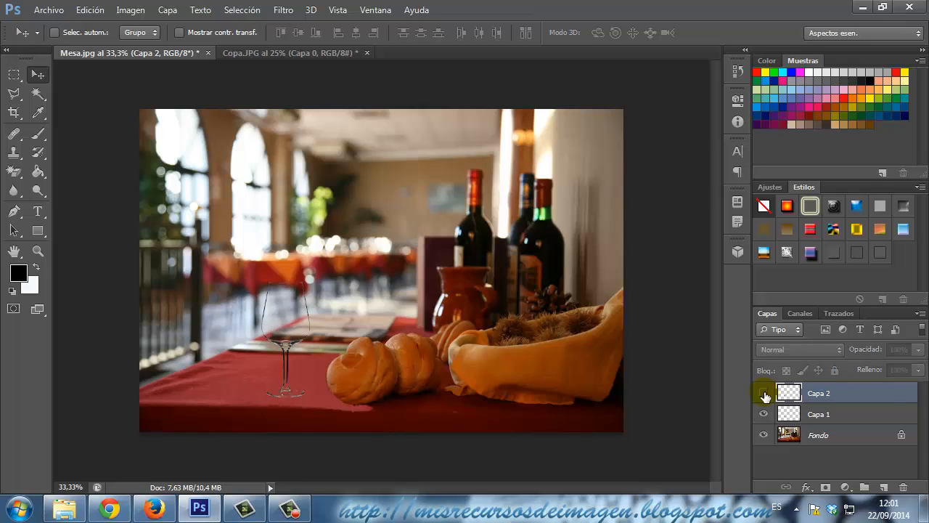
click(764, 413)
click(763, 393)
click(764, 413)
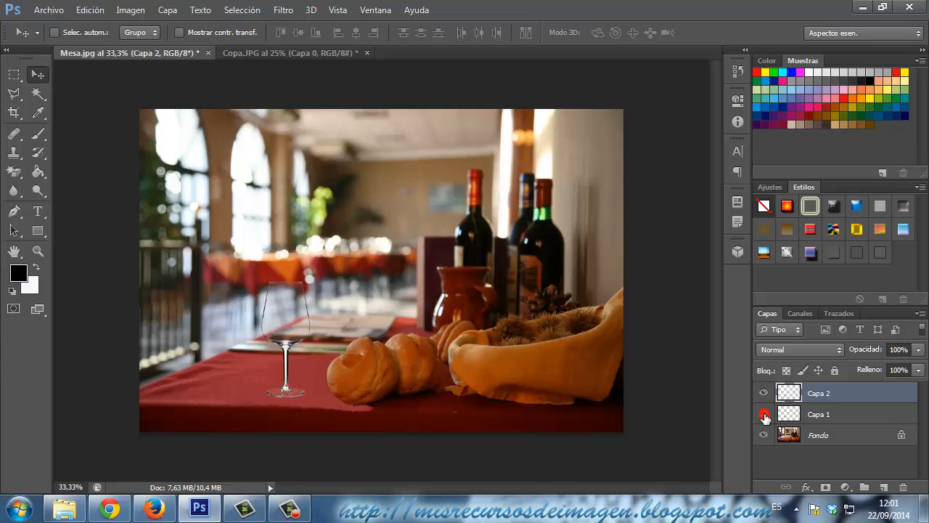
Move Capa 2 below Capa 1 and toggle both layers' visibility to compare the glasses, leaving only Capa 2 shown above Fondo.
drag(794, 396, 815, 408)
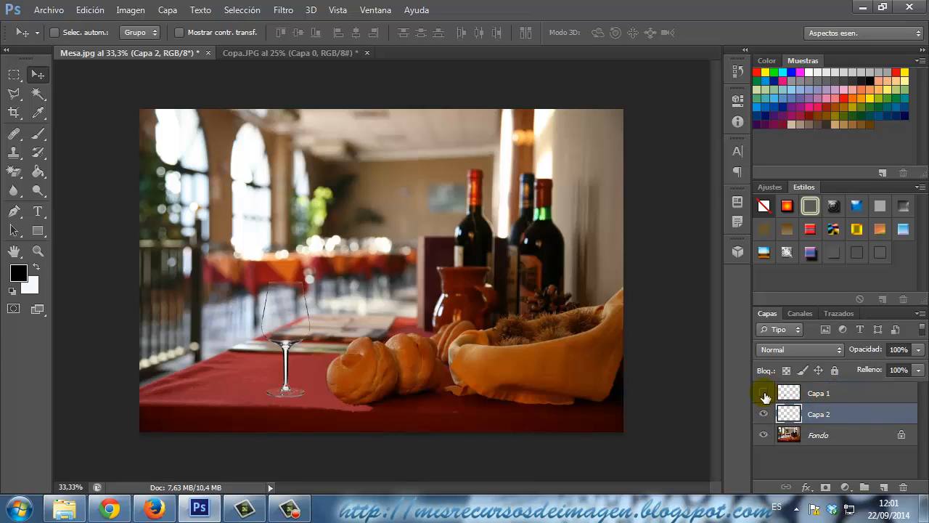
click(765, 414)
click(764, 393)
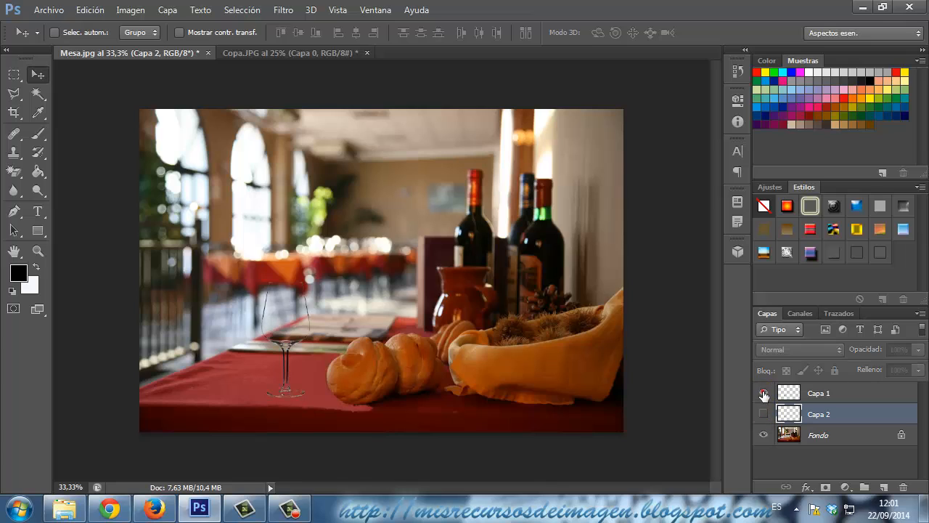
click(765, 415)
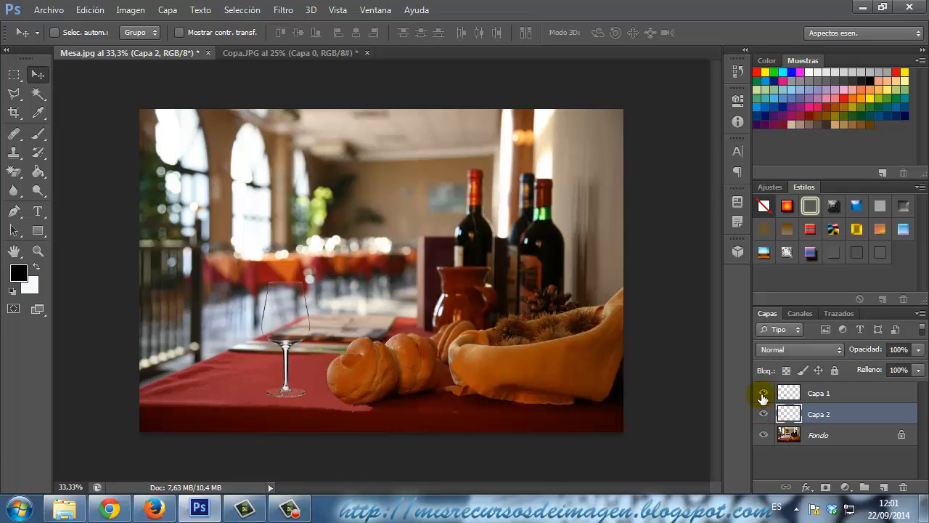
click(764, 392)
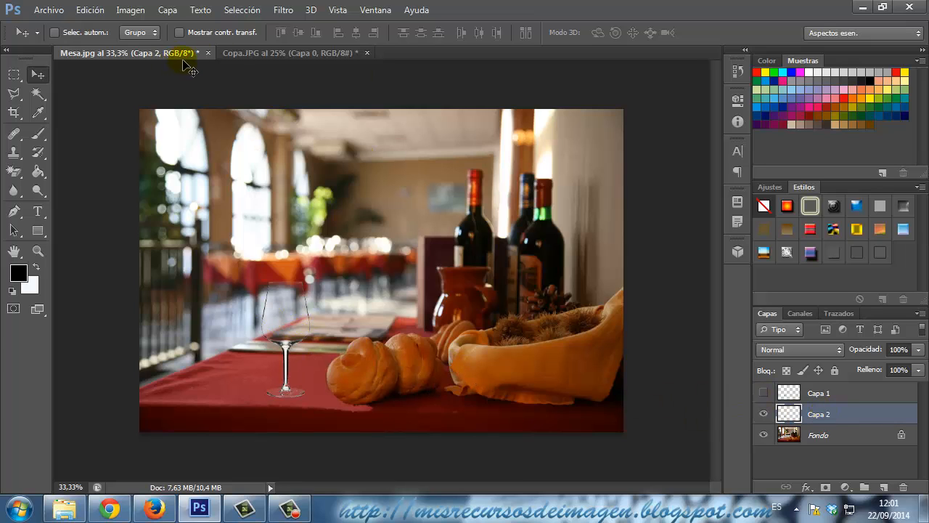
Close Mesa.jpg and Copa.JPG without saving their changes, and open Vino.jpg from the file explorer.
click(207, 53)
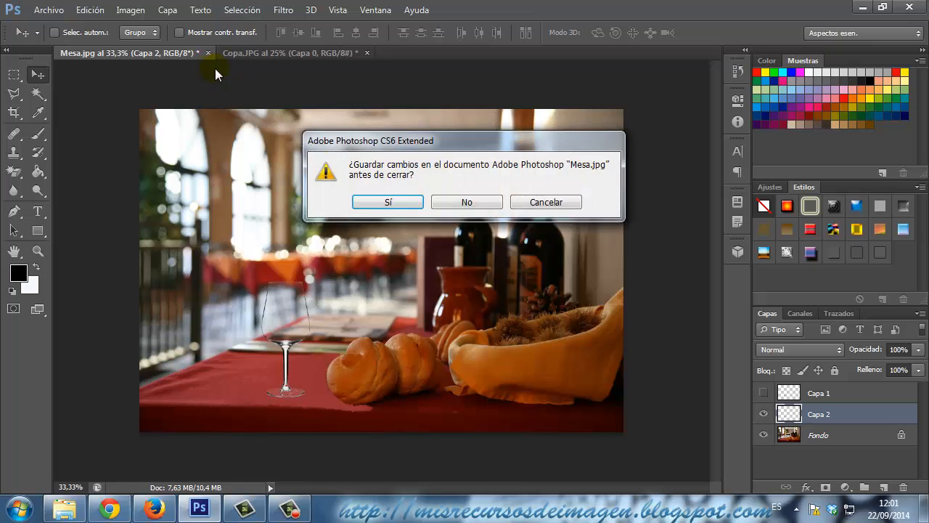
click(452, 202)
click(204, 53)
click(467, 202)
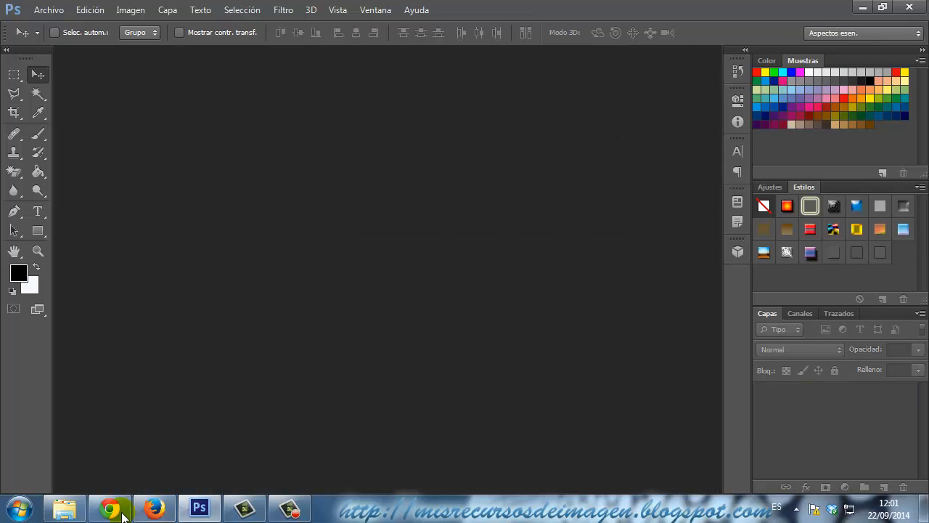
click(64, 509)
drag(317, 136, 363, 271)
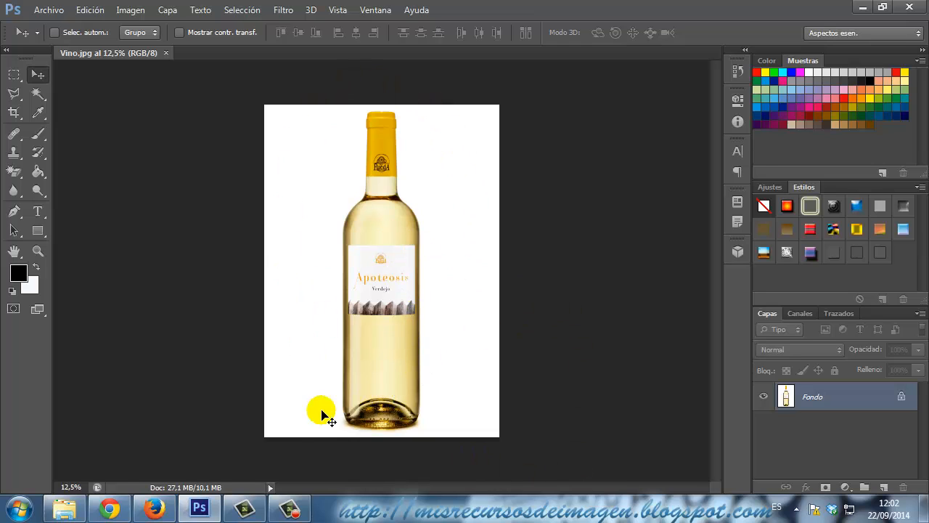
Try selecting the white background around the bottle with the Magic Wand at tolerance 10, extending it into the base shadow at tolerance 50.
click(38, 94)
click(304, 171)
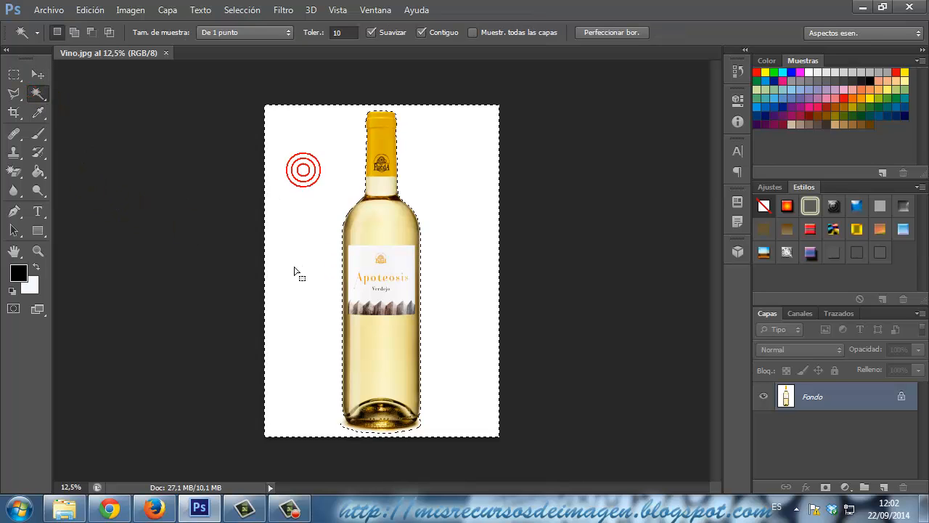
scroll(405, 345, up, 3)
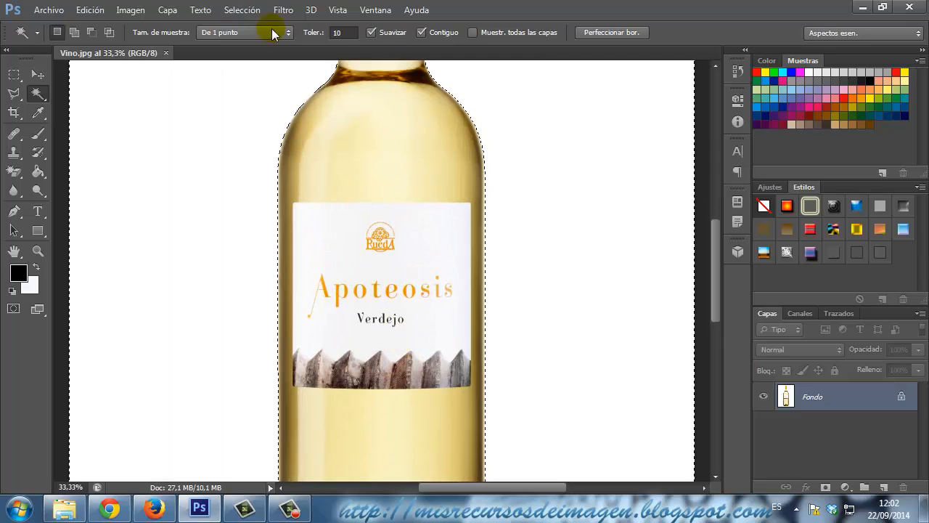
click(337, 33)
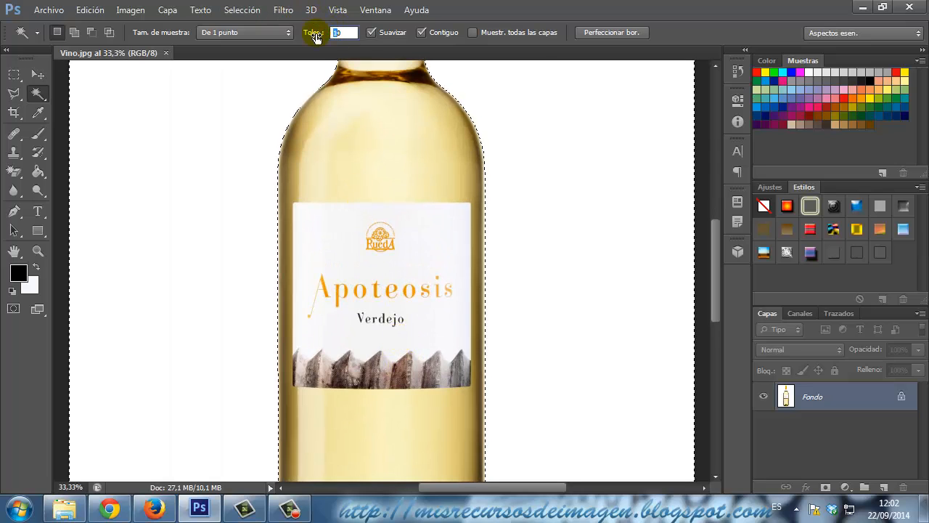
text(50)
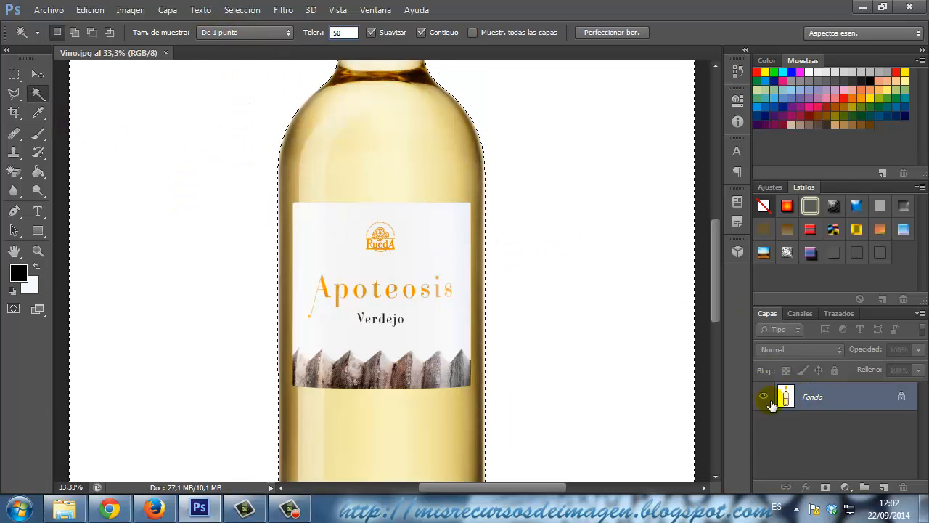
drag(715, 289, 725, 351)
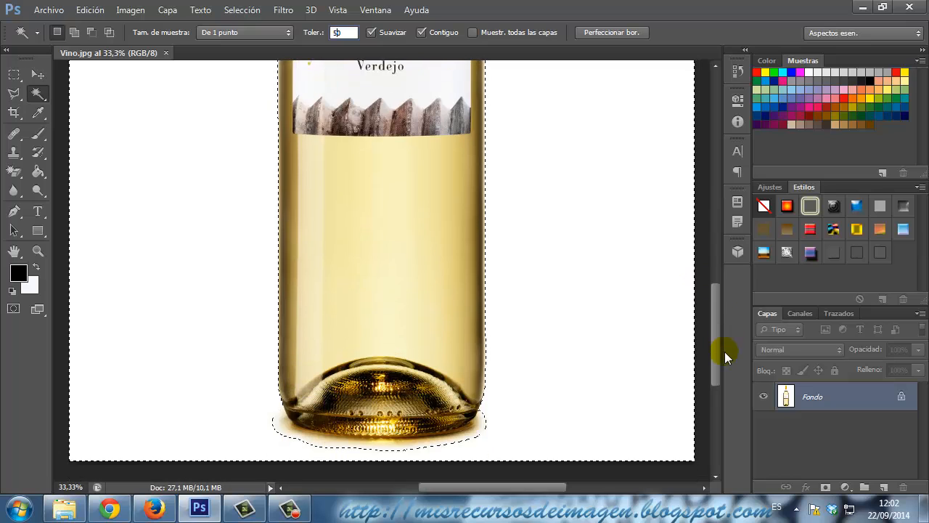
key(shift)
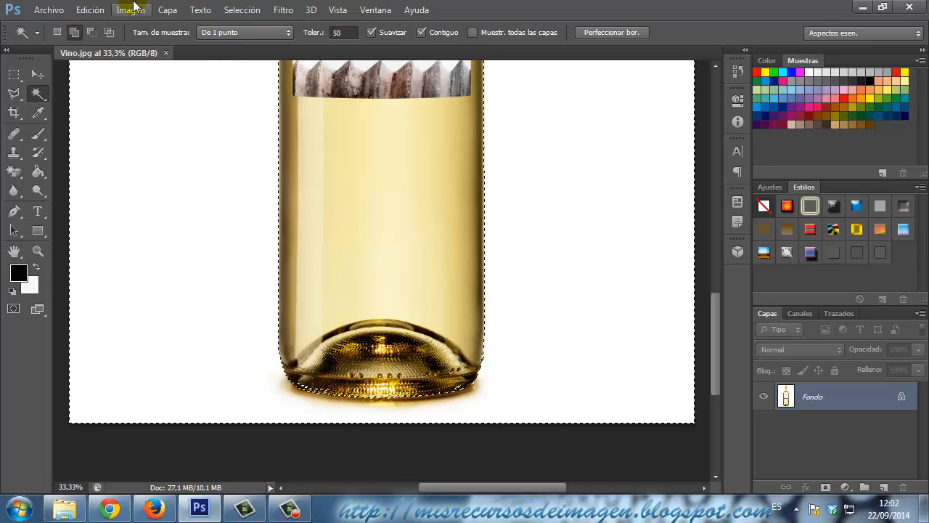
click(90, 10)
click(183, 52)
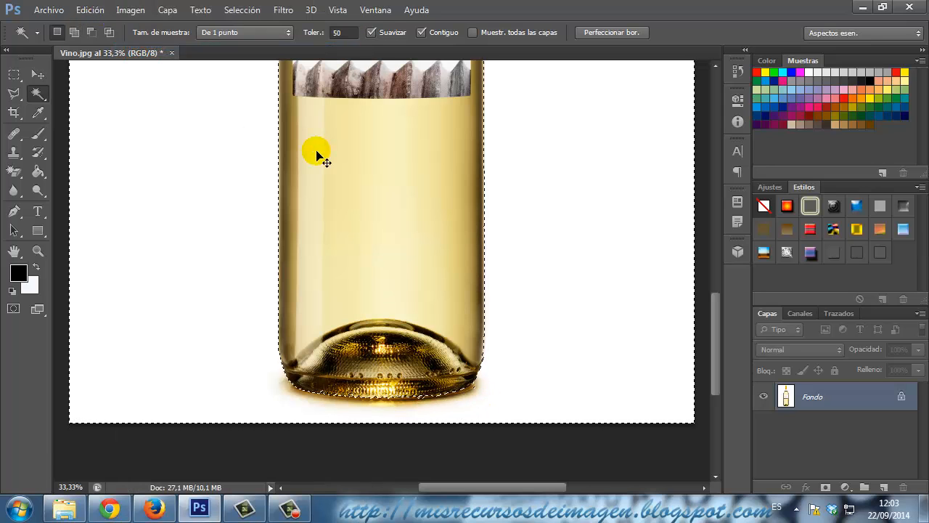
Clear the selection and try reselecting the white background with the Magic Wand at tolerance 0.
key(ctrl+plus)
click(337, 32)
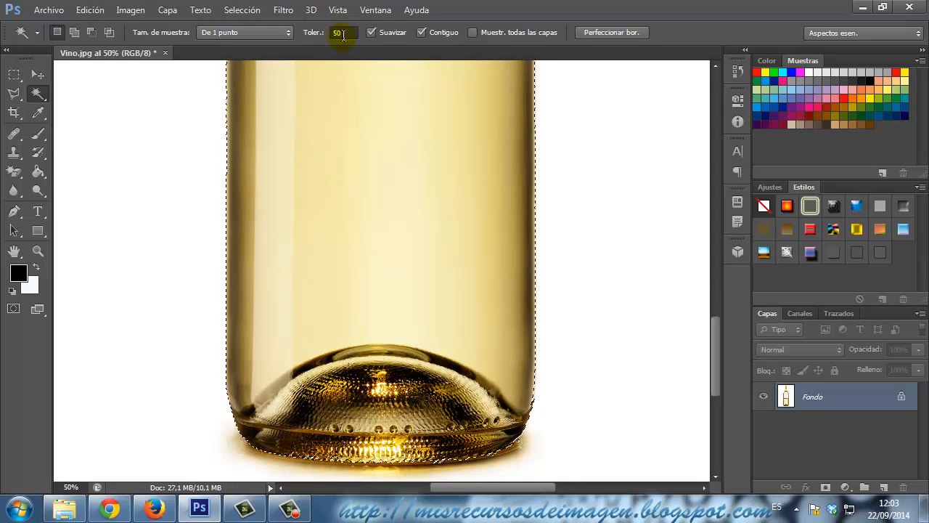
double_click(336, 33)
text(0)
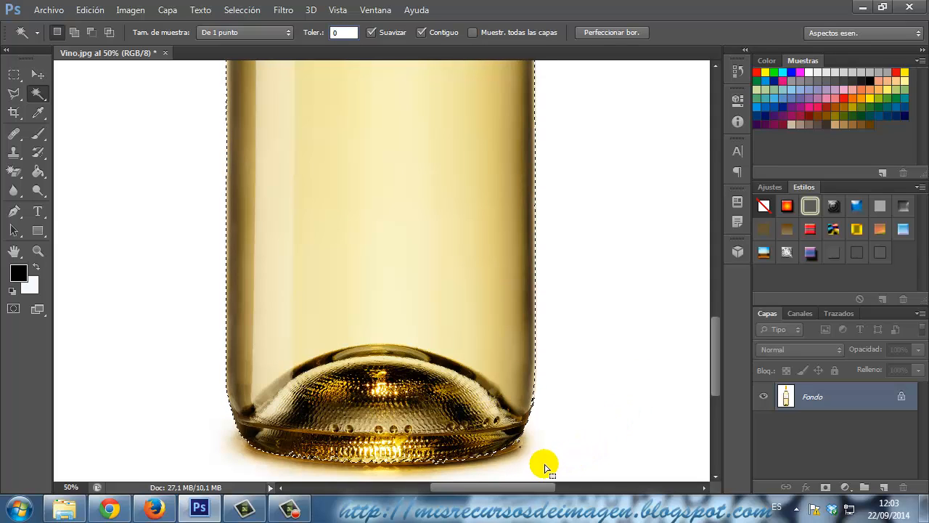
click(243, 9)
click(262, 38)
click(160, 151)
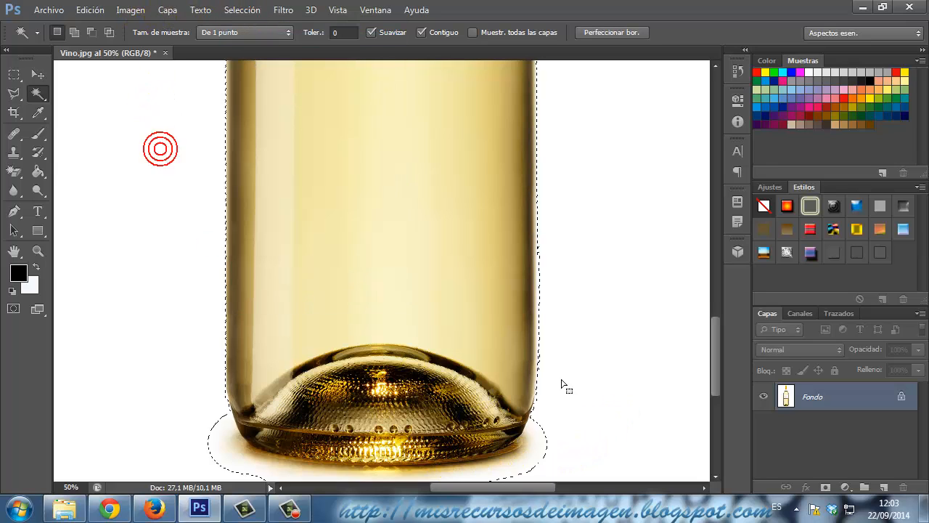
Try adding the shadow areas around the bottle's base to the tolerance 0 selection, and deselect everything.
scroll(599, 394, down, 3)
key(shift)
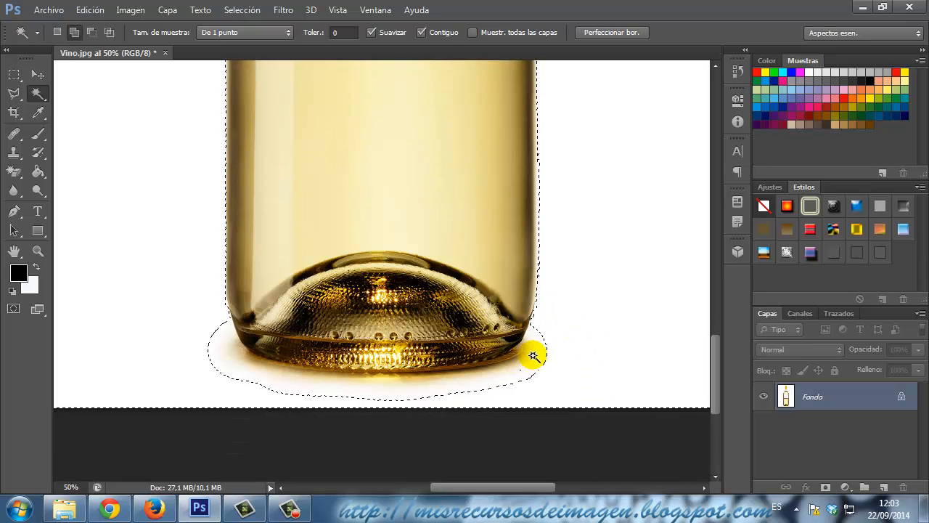
shift+click(533, 355)
shift+click(274, 375)
shift+click(228, 342)
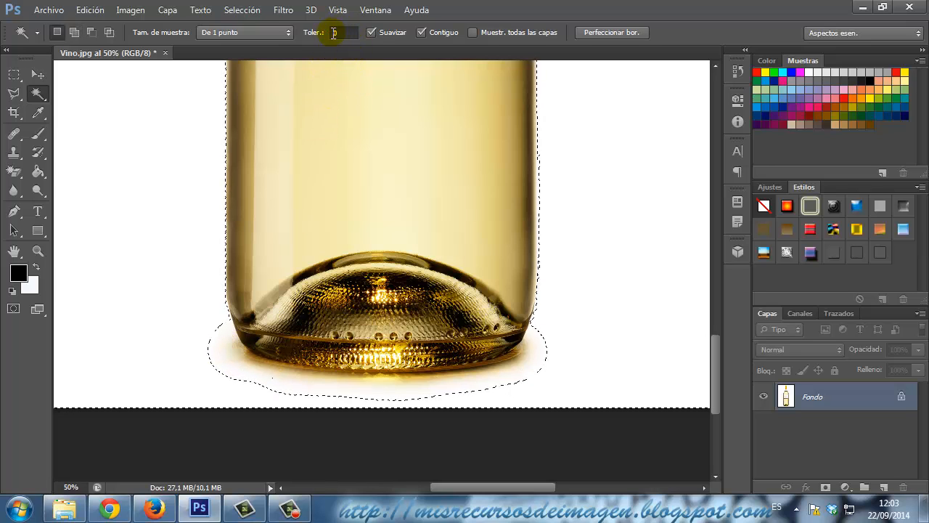
click(238, 12)
click(251, 40)
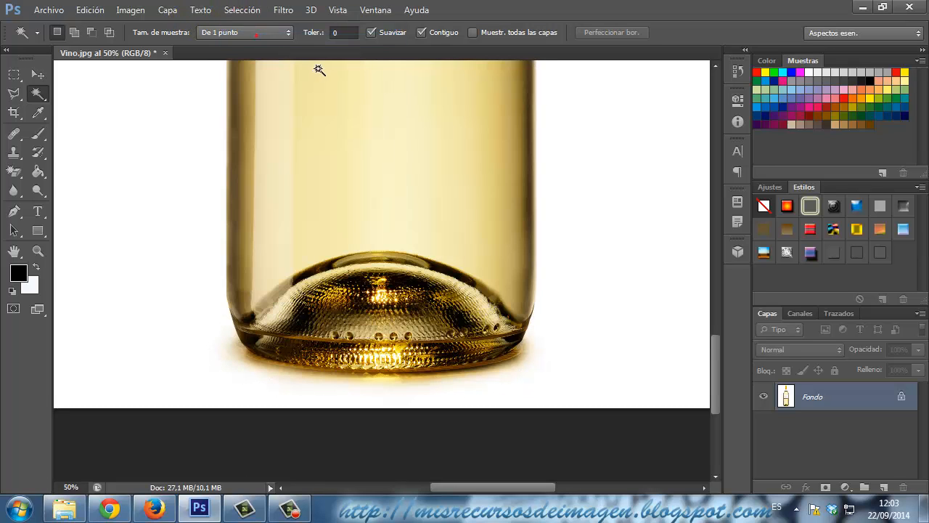
Select the white background at tolerance 30, add the shadow around the bottle's base, and step back the excess addition.
click(334, 35)
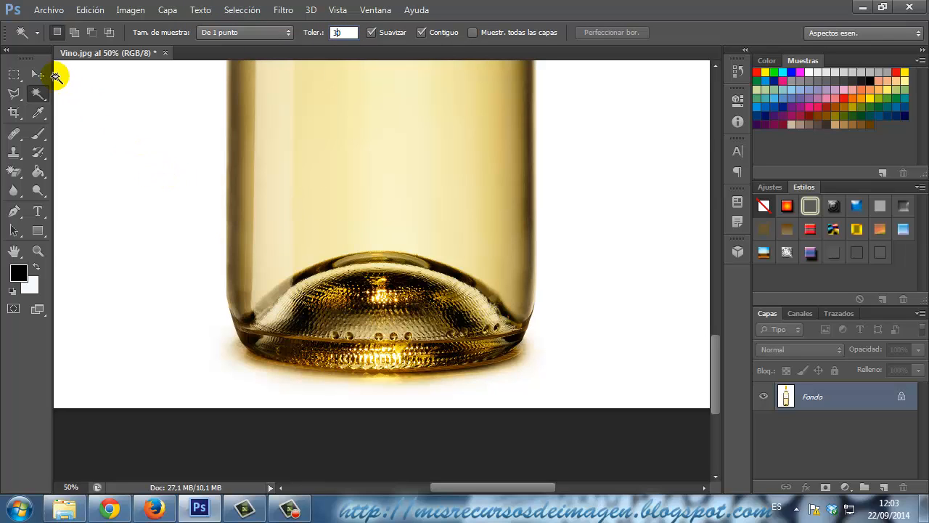
click(134, 168)
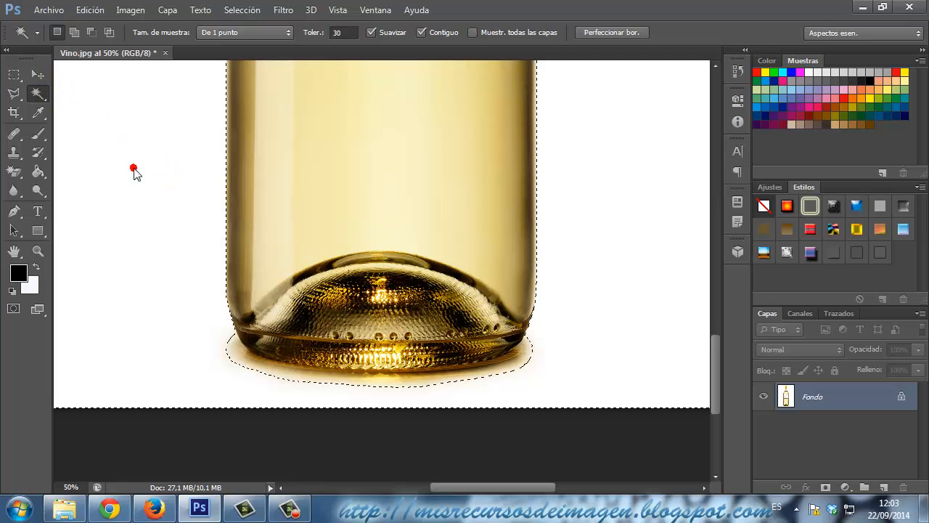
key(shift)
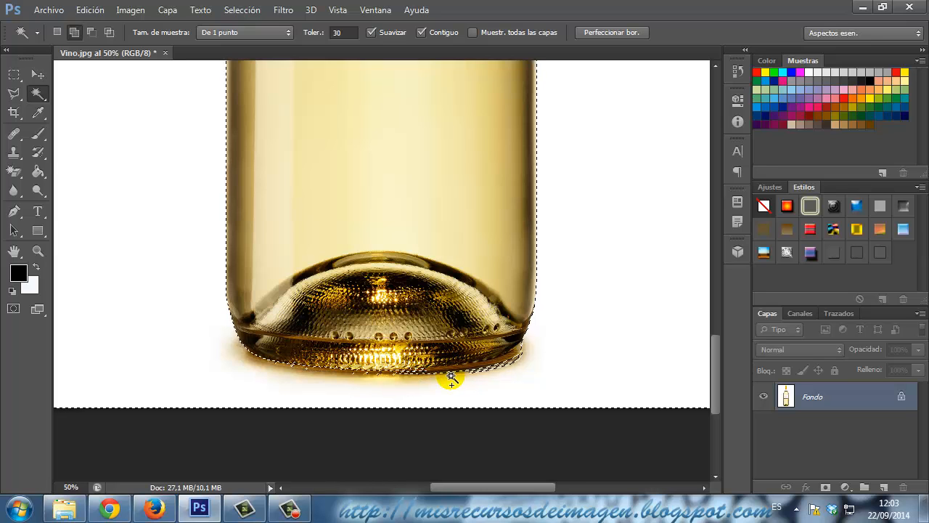
click(90, 9)
click(127, 48)
key(shift)
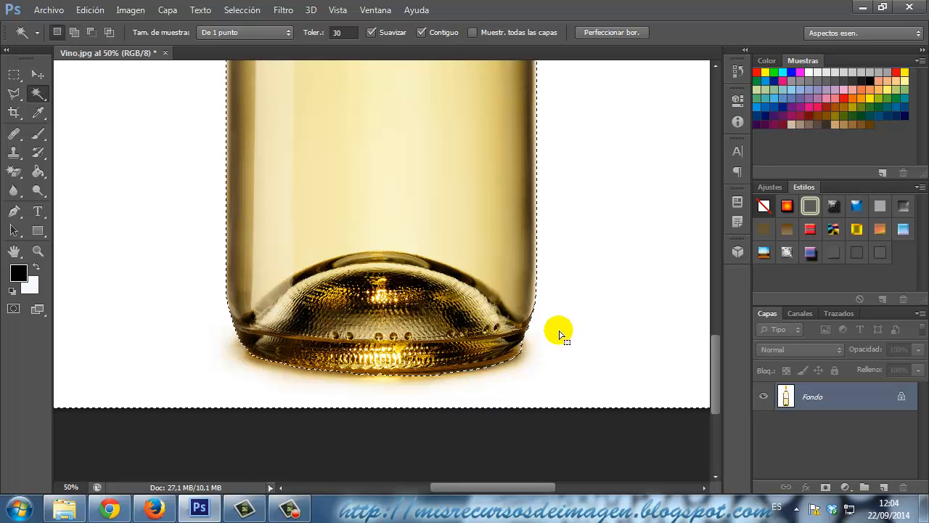
Invert the selection to the bottle, and cut and paste it onto its own layer above Fondo.
key(ctrl+minus)
key(ctrl+minus)
key(ctrl+minus)
key(ctrl+minus)
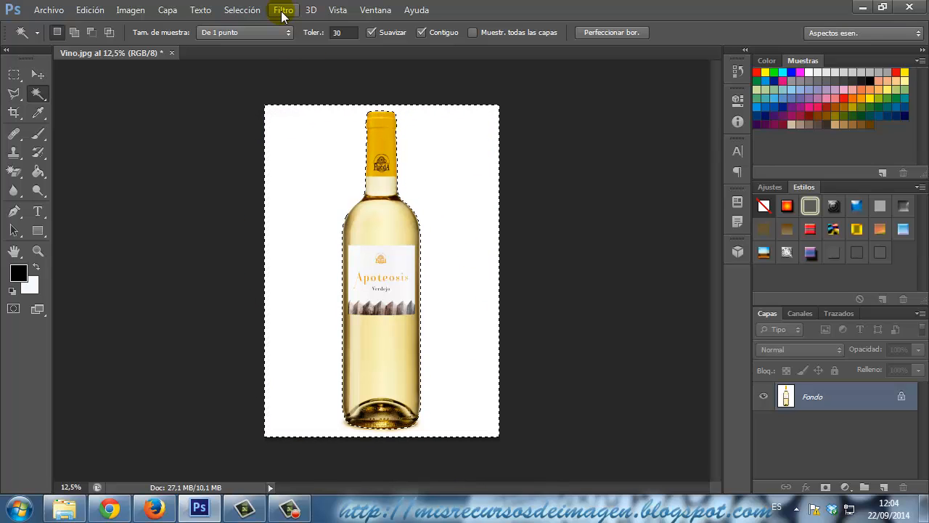
click(255, 13)
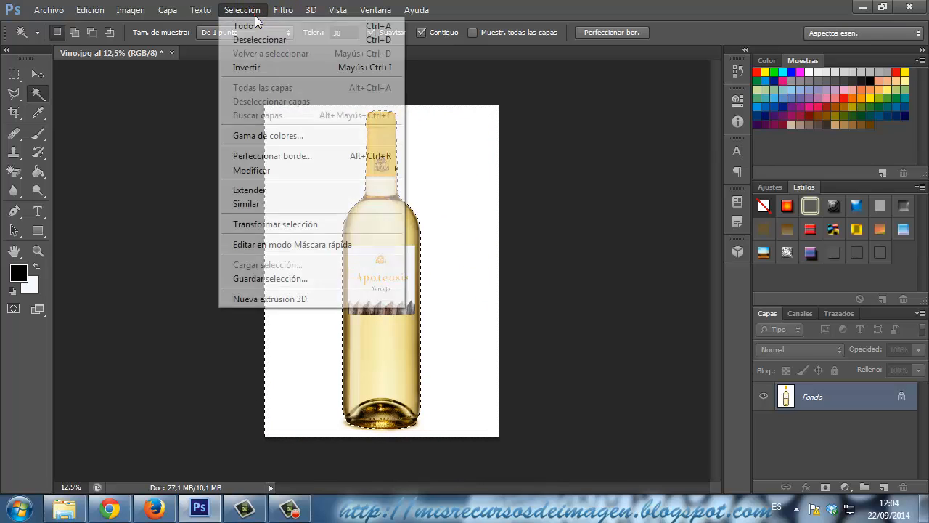
click(259, 69)
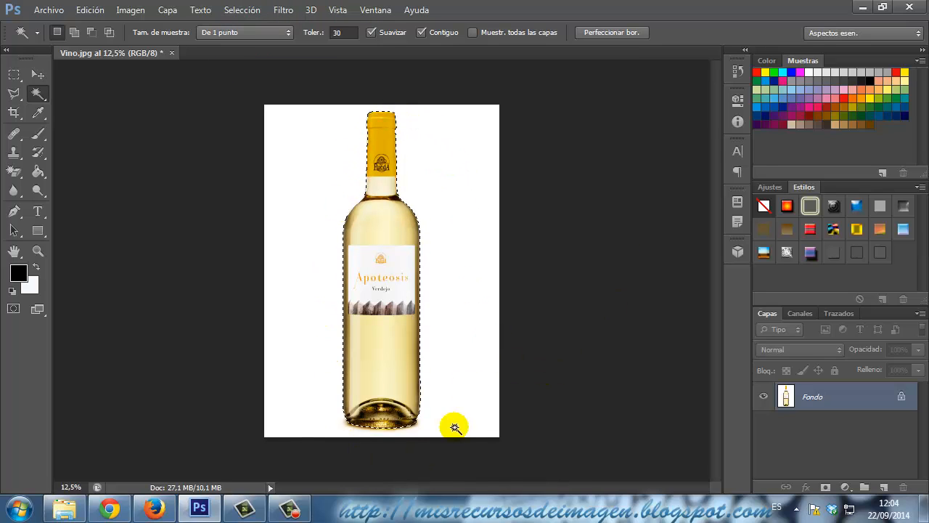
click(90, 12)
click(139, 88)
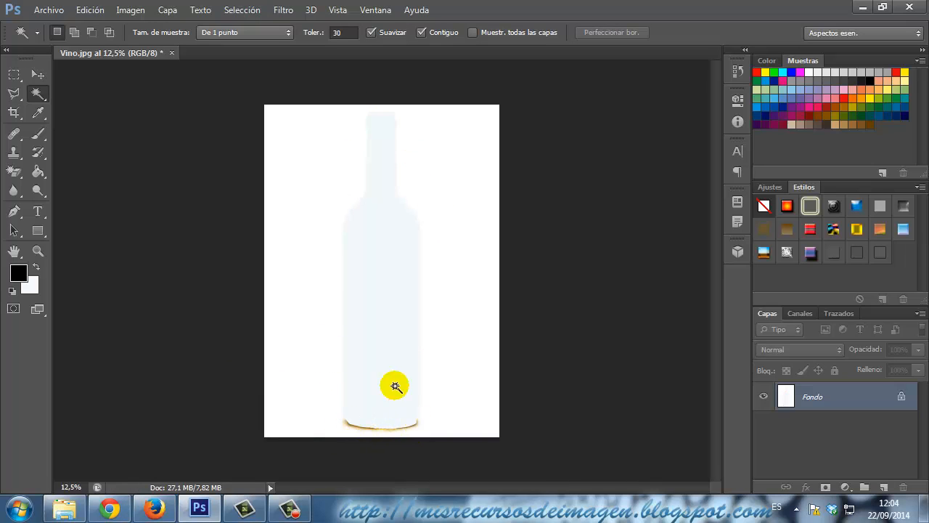
click(90, 10)
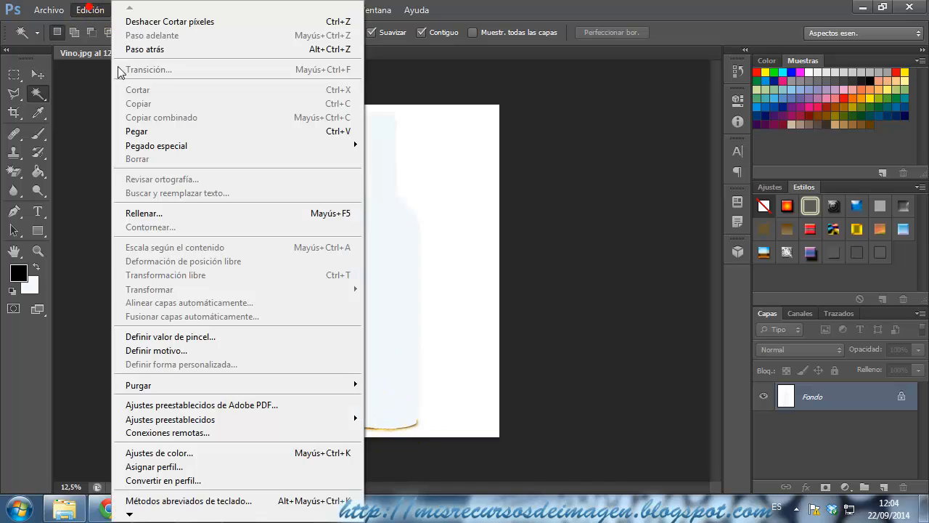
click(137, 131)
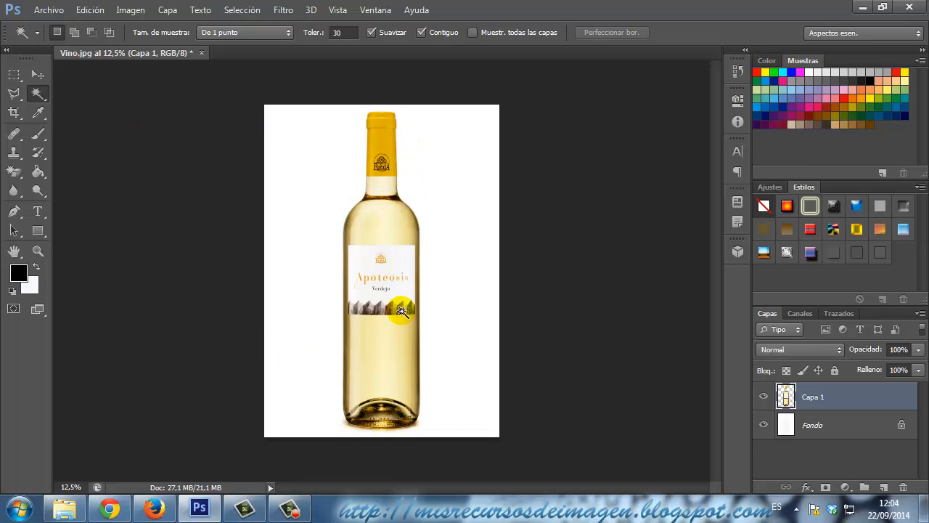
Toggle the visibility of the Fondo layer to examine the bottle cut-out on transparency, leaving Fondo visible.
click(764, 426)
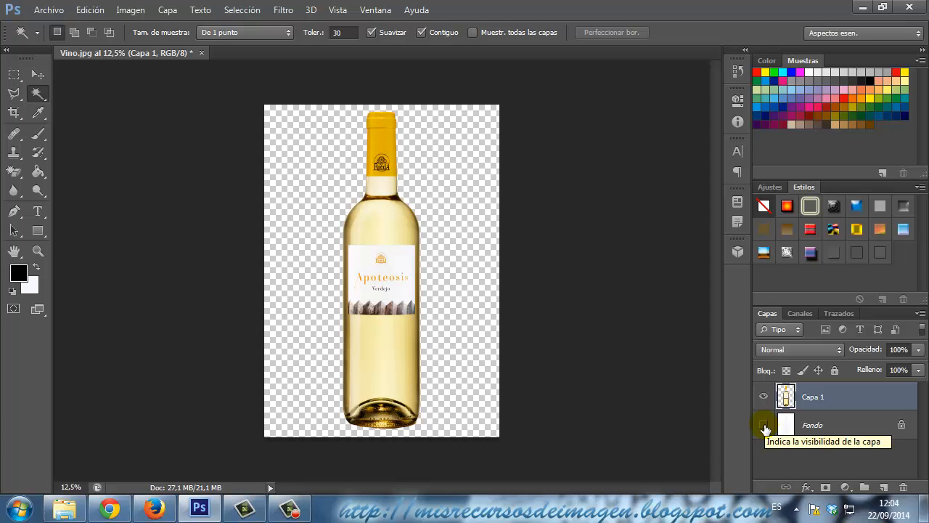
click(764, 427)
click(765, 426)
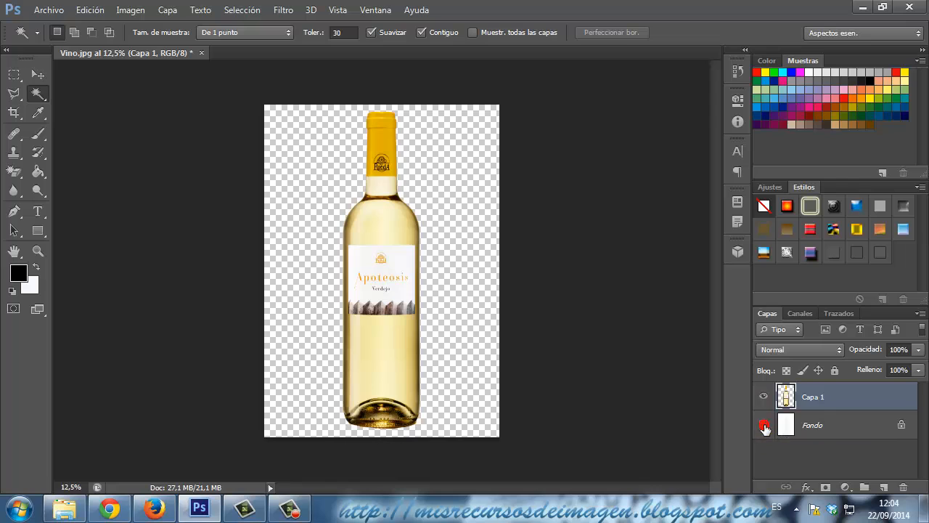
click(765, 427)
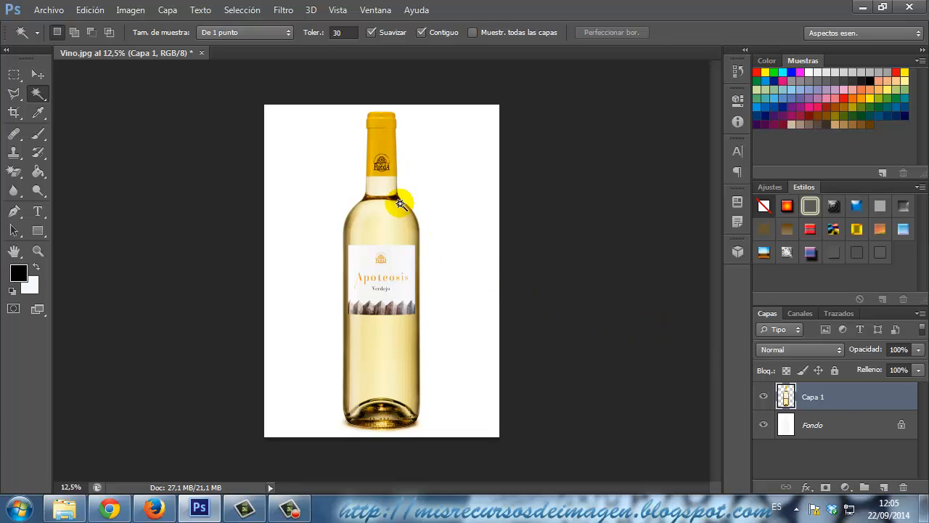
Load the transparency of Capa 1 as a new selection and contract it by 12 pixels.
click(251, 13)
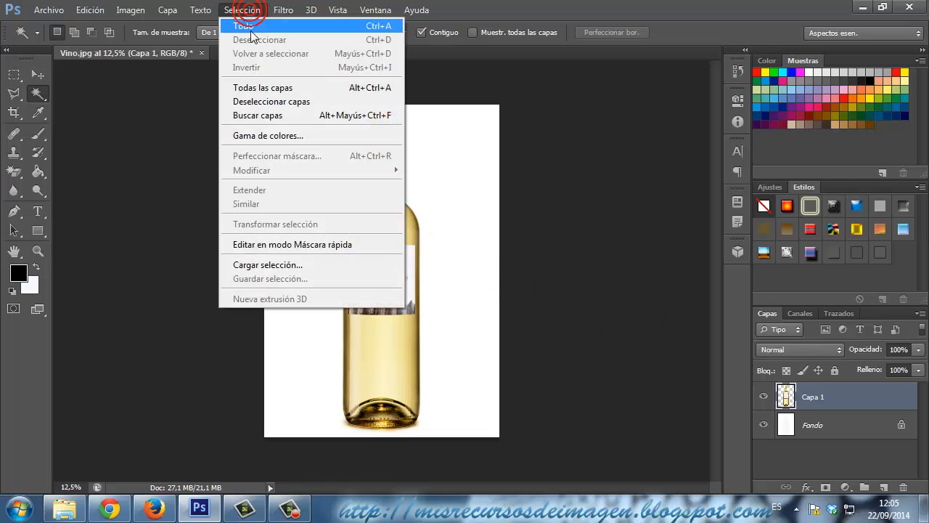
click(268, 266)
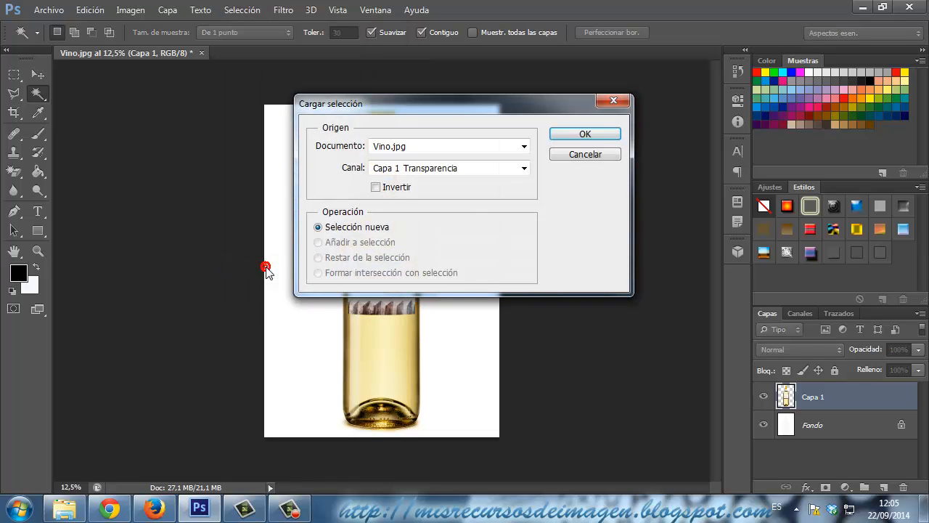
click(601, 135)
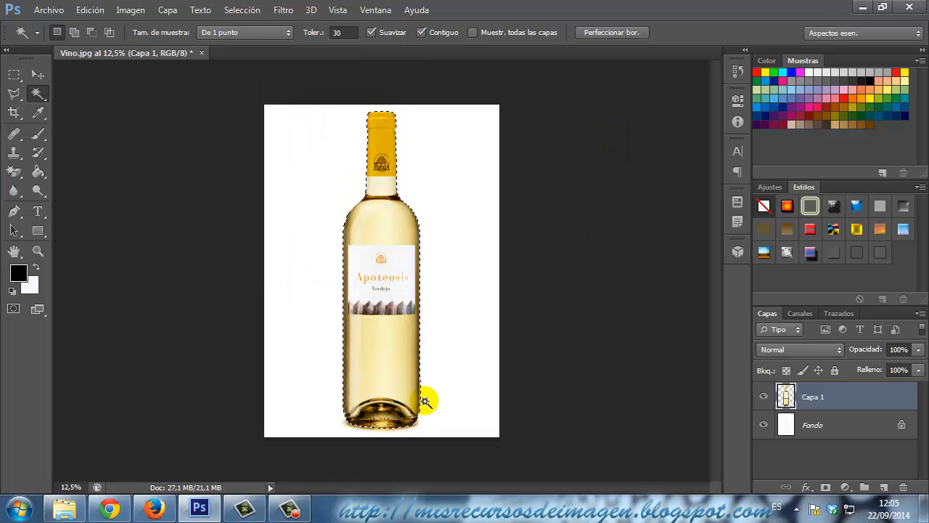
click(247, 12)
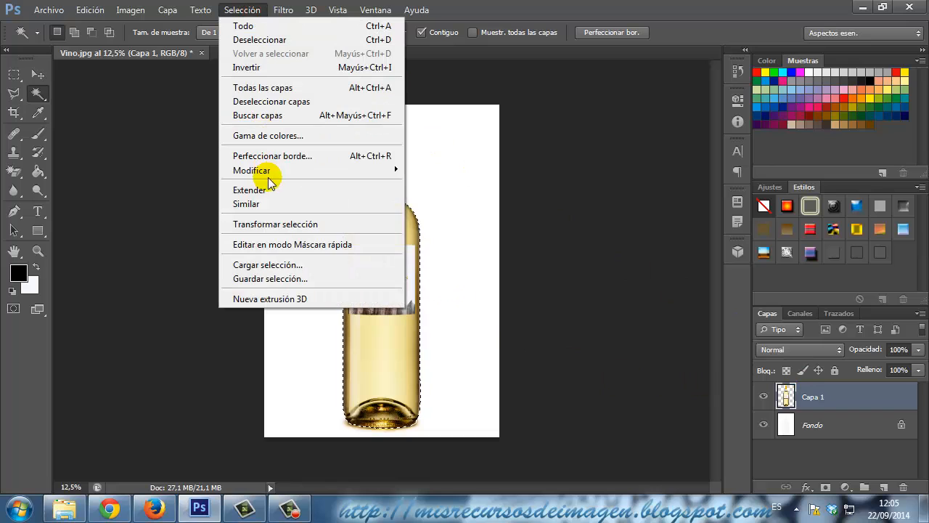
mouse_move(275, 175)
click(474, 209)
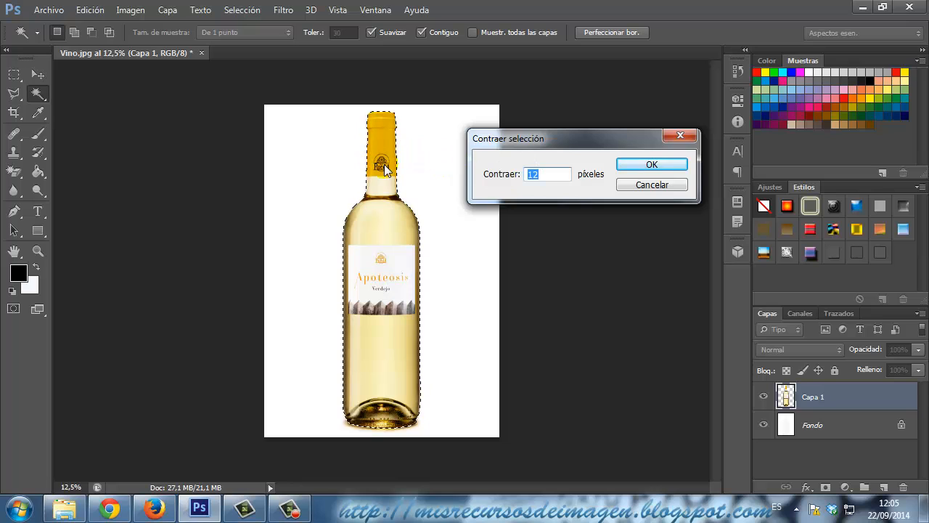
click(665, 167)
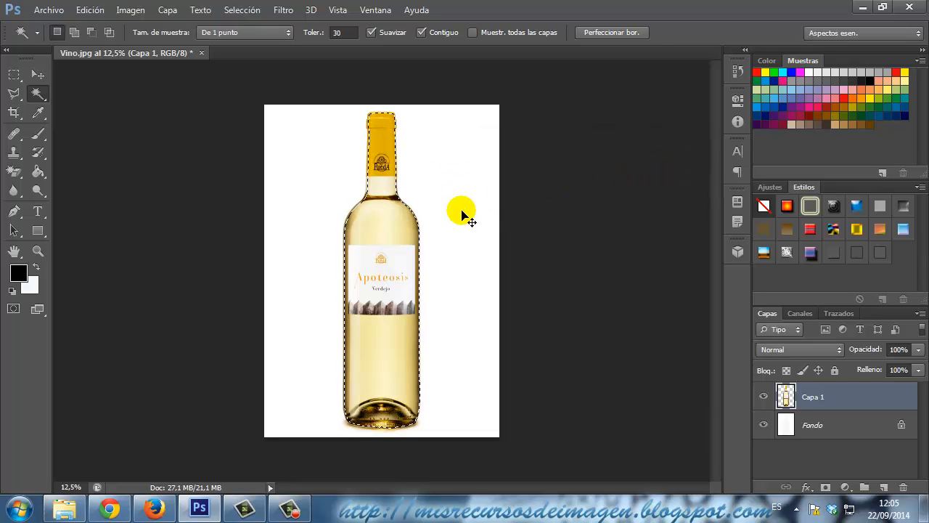
Cut the contracted bottle interior from Capa 1 and paste it onto a new layer above.
key(ctrl+plus)
key(ctrl+plus)
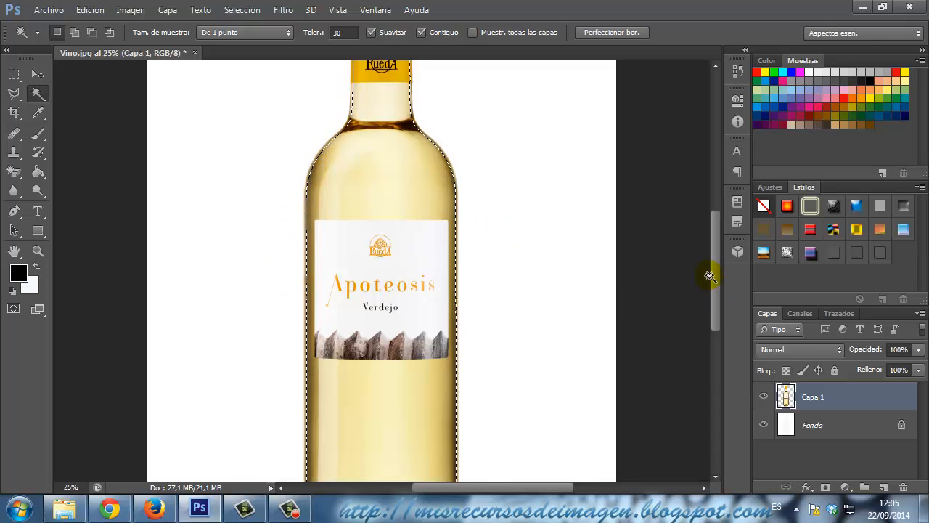
key(ctrl+minus)
key(ctrl+minus)
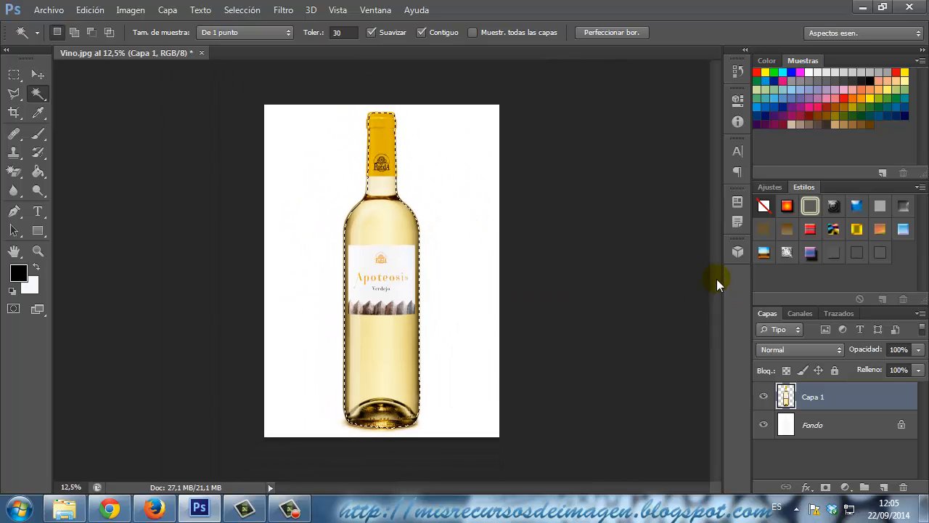
click(90, 10)
click(138, 90)
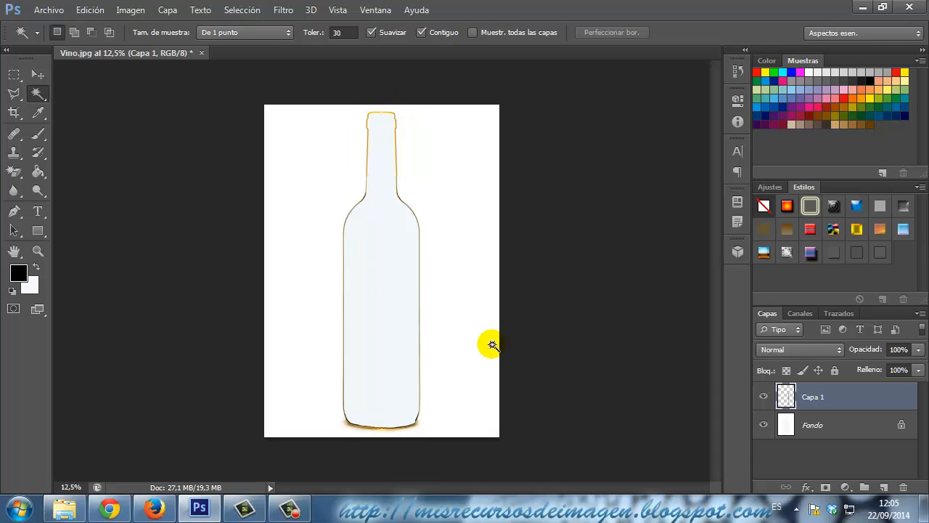
click(92, 11)
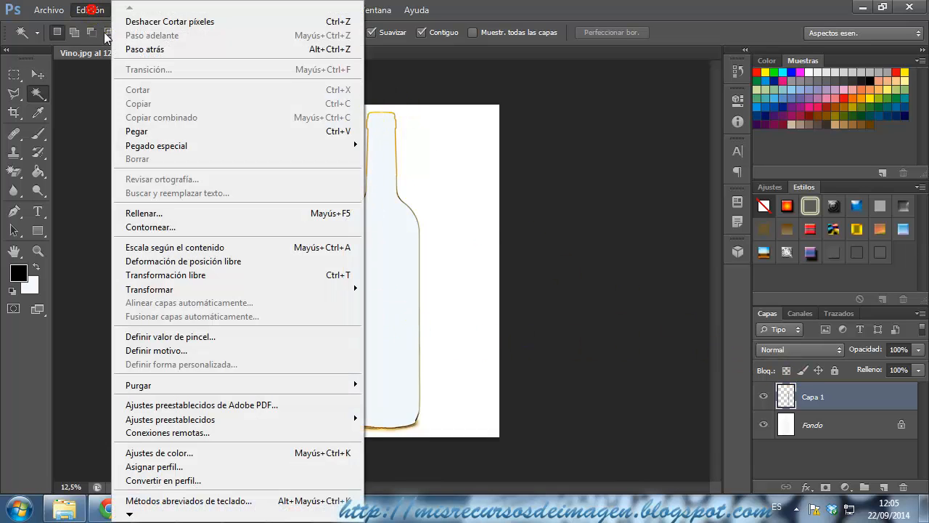
click(138, 132)
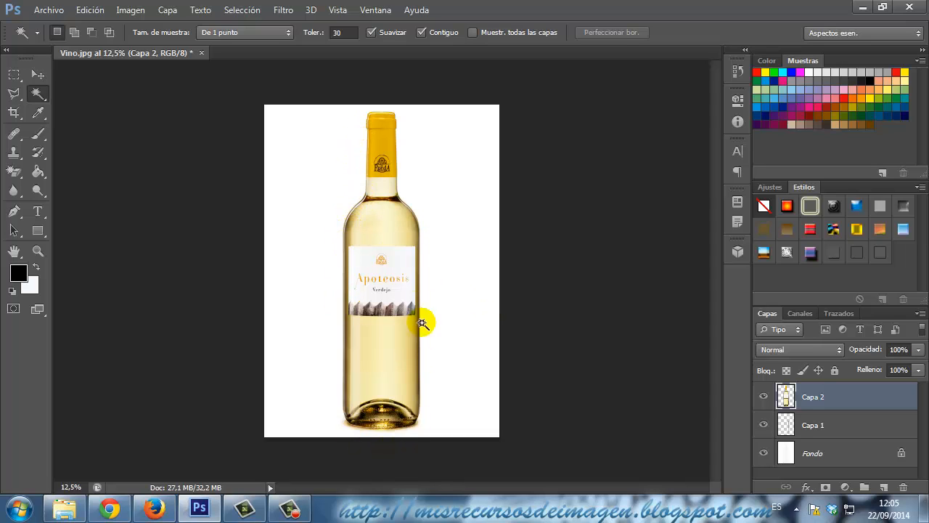
Toggle the visibility of Capa 2 and Capa 1 to examine the bottle interior and its outline separately, leaving both visible.
click(763, 397)
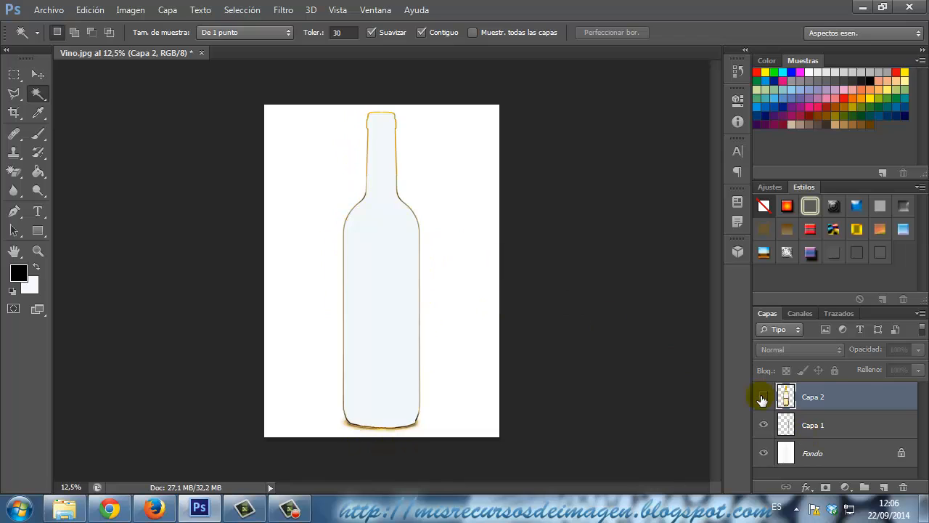
click(763, 398)
click(764, 426)
click(764, 425)
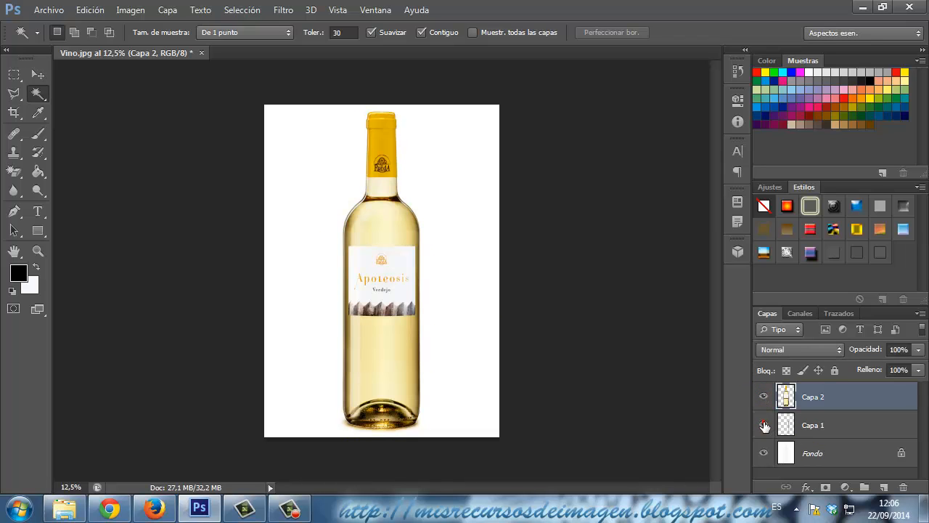
Free-transform Capa 2 and nudge the bottle interior 12 pixels up to a Y position of 1818 px, aligning it with the outline.
key(ctrl+plus)
key(ctrl+plus)
key(ctrl+plus)
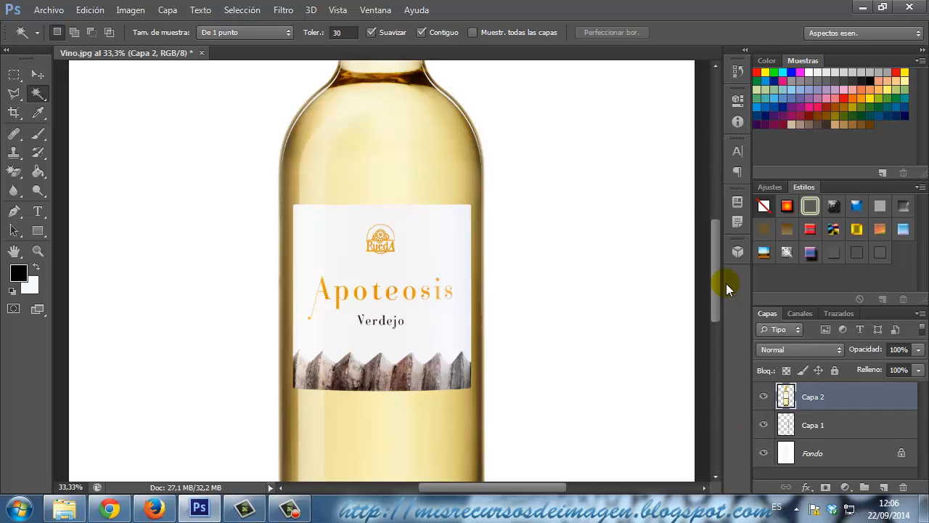
drag(718, 290, 715, 242)
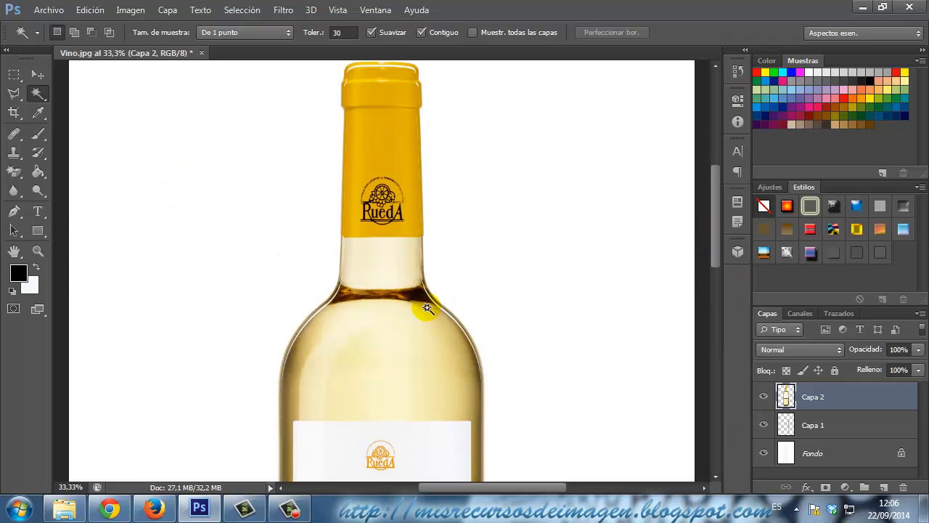
key(ctrl+t)
click(100, 9)
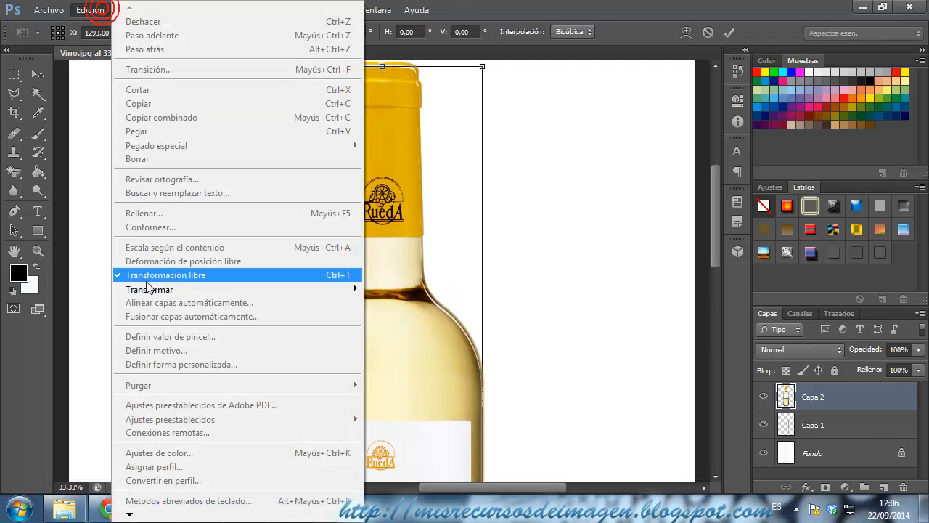
click(102, 12)
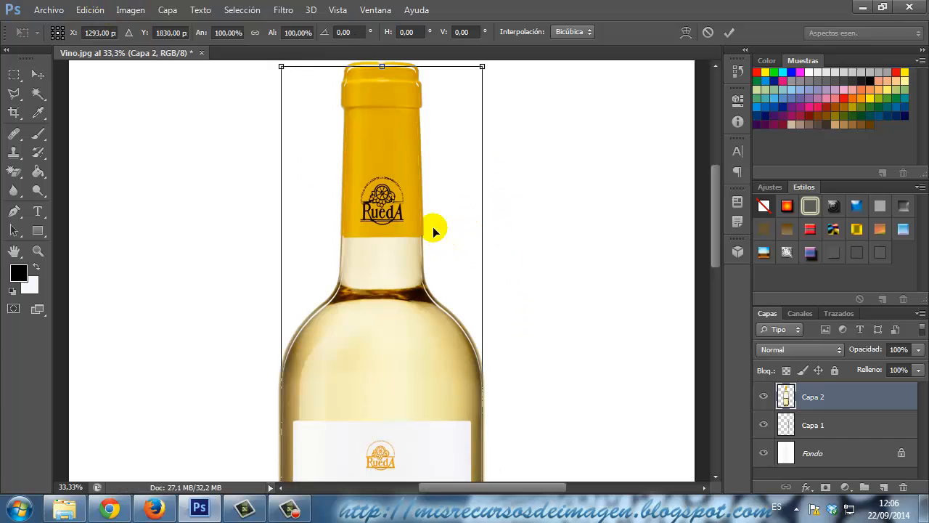
key(Up)
key(Up)
key(Up)
key(Up)
key(Up)
key(Up)
key(Up)
key(Up)
key(Up)
key(Up)
key(Up)
key(Up)
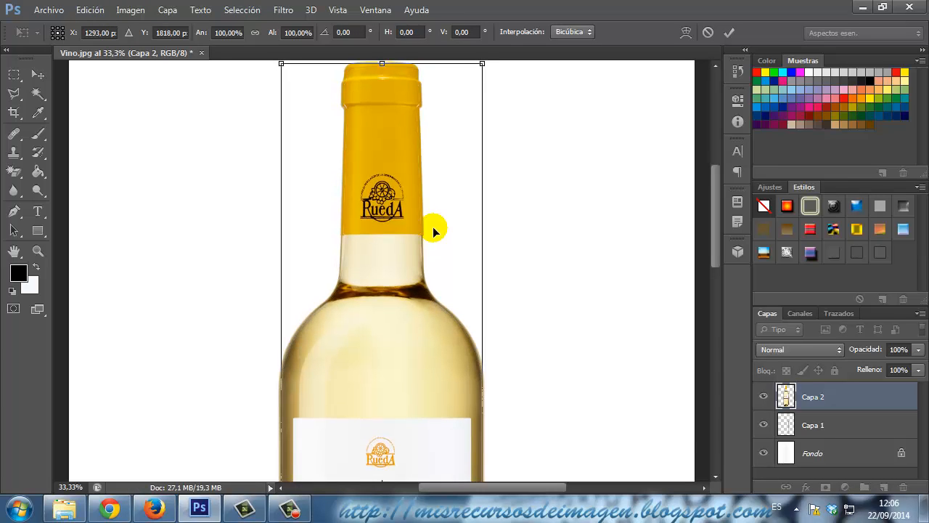
Stretch the base of the bottle interior slightly downward to a height of 100.09%, and apply the transformation.
drag(718, 217, 724, 373)
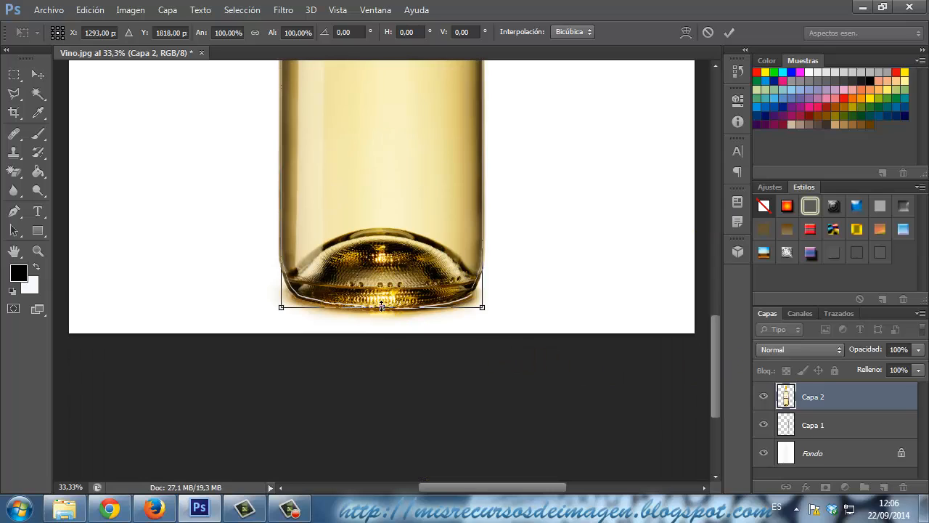
drag(381, 307, 382, 308)
drag(717, 377, 711, 211)
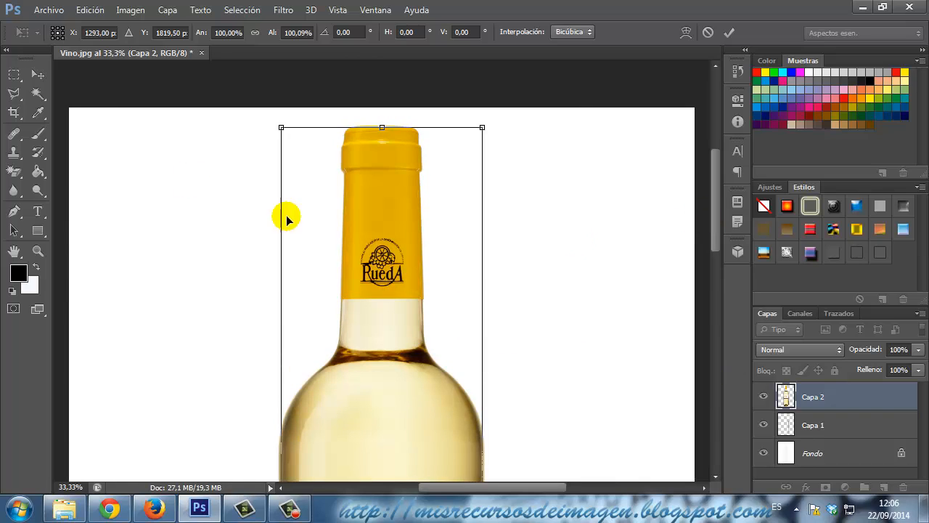
click(38, 74)
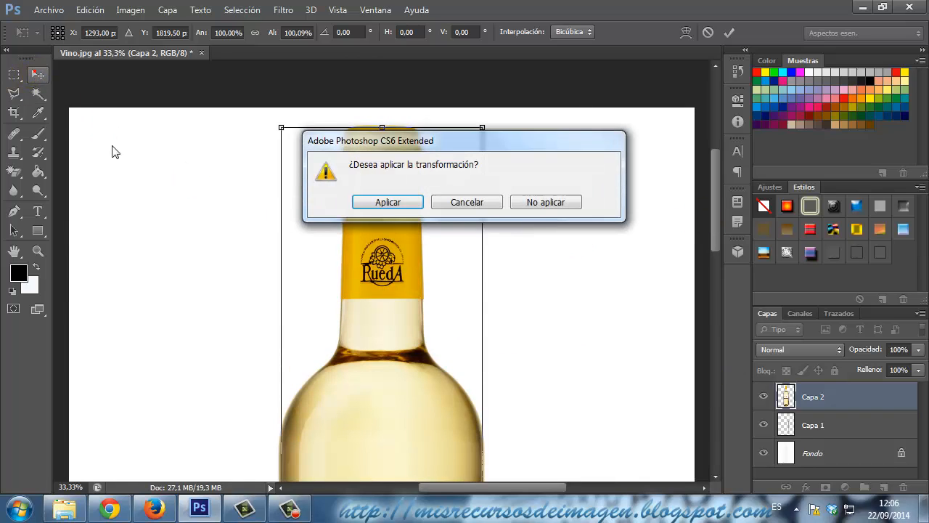
click(377, 206)
Examine the bottle from capsule to base for gaps between the interior and its outline.
scroll(477, 305, down, 5)
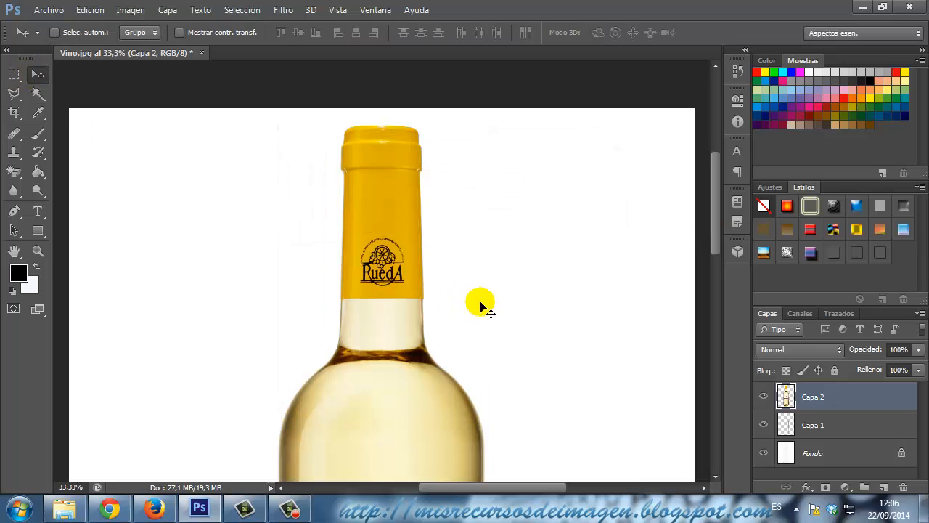
scroll(483, 305, down, 5)
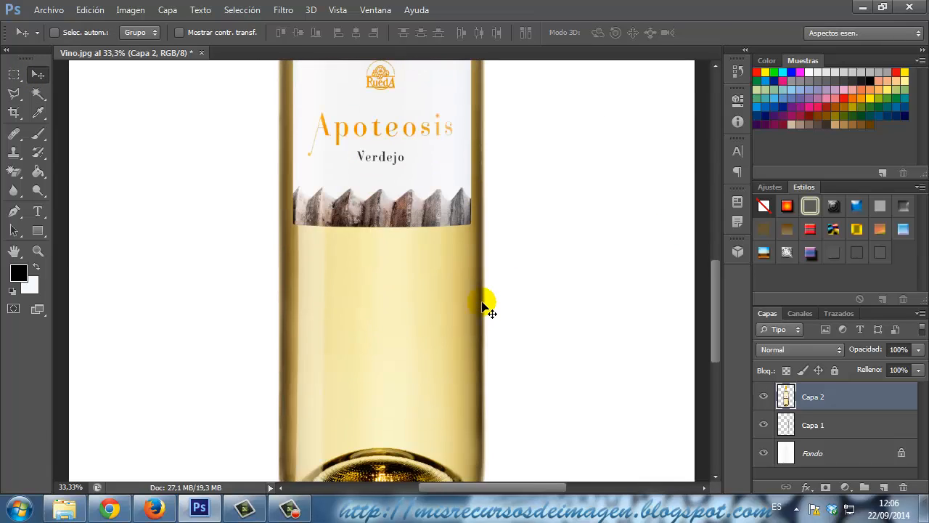
scroll(484, 302, down, 3)
scroll(486, 305, up, 6)
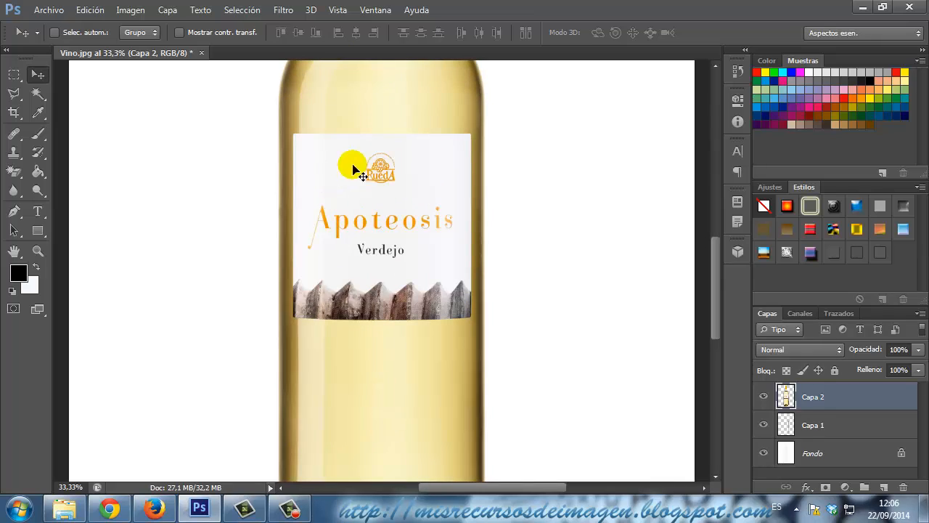
drag(714, 294, 699, 244)
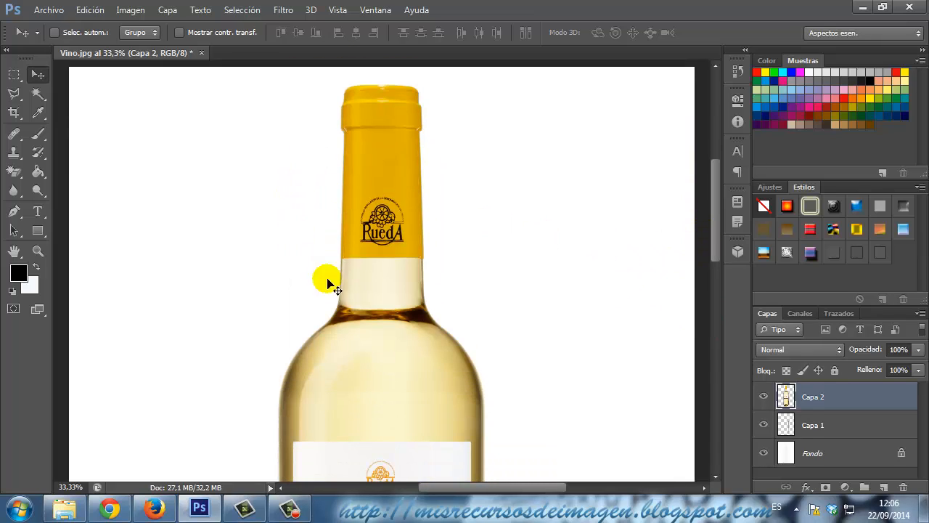
scroll(460, 305, down, 3)
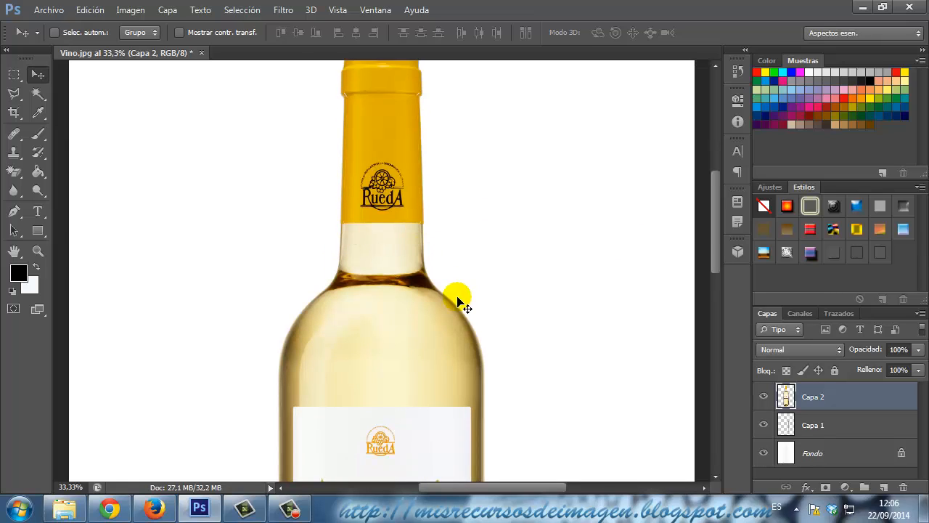
scroll(457, 298, up, 2)
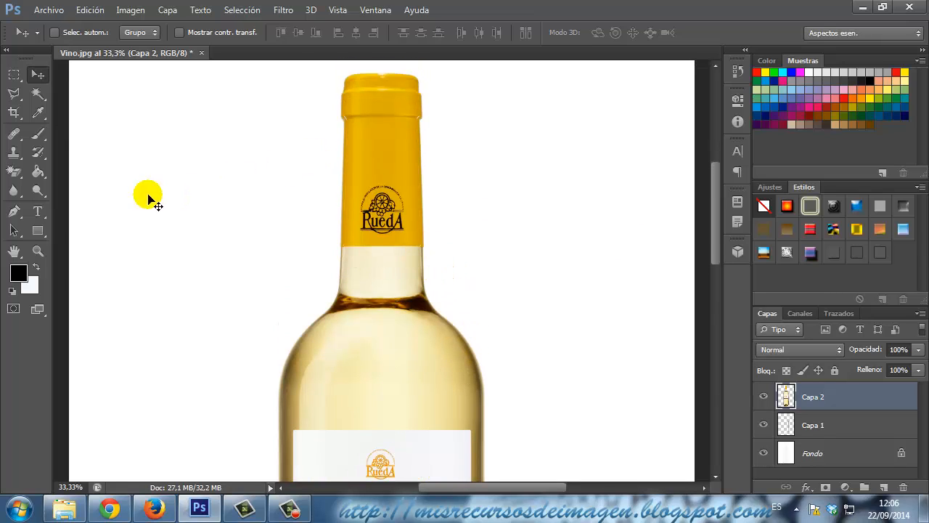
Select the yellow capsule on the bottle's neck with the Magnetic Lasso, following its lower edge and looping loosely around the top.
click(16, 95)
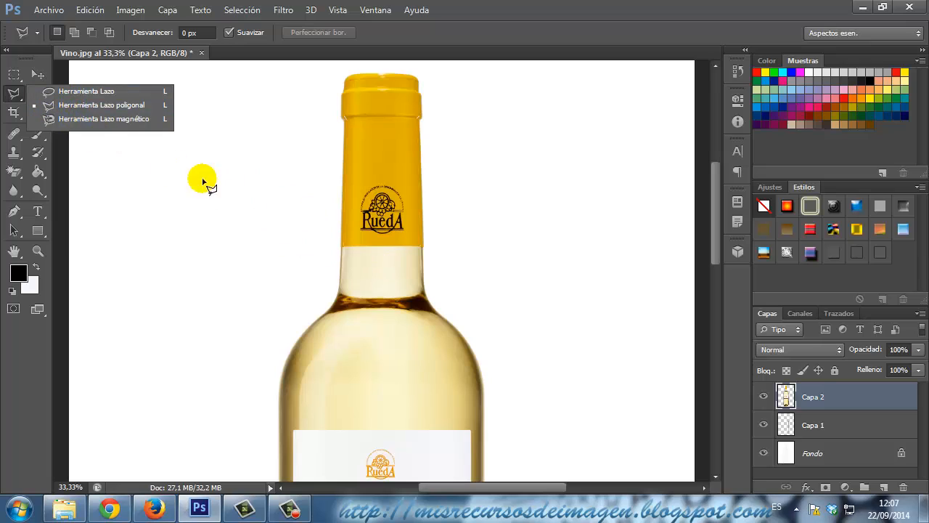
click(102, 119)
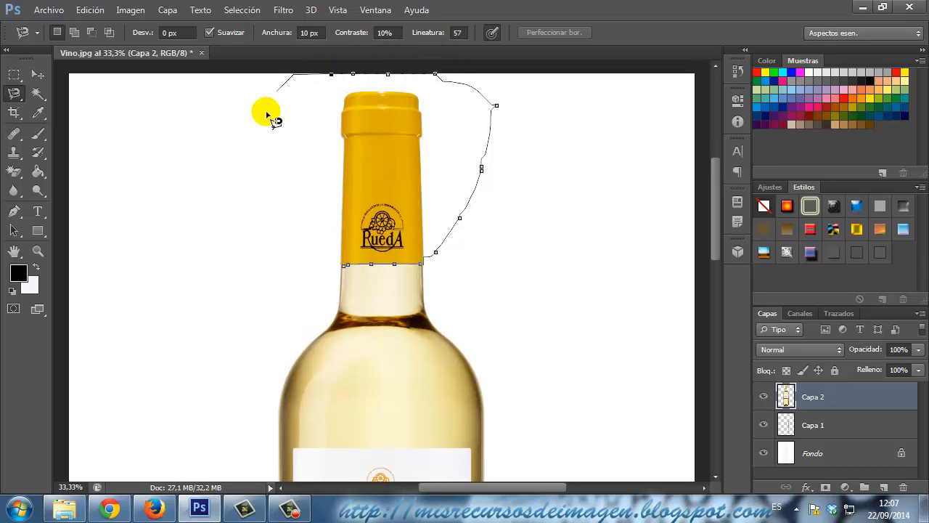
click(347, 266)
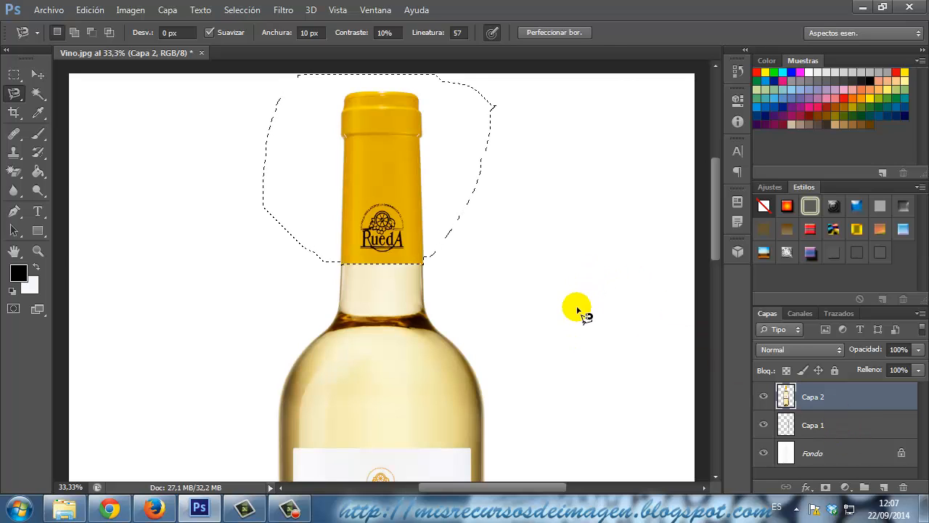
Add the Apoteosis label to the capsule selection by tracing its edges with the Magnetic Lasso.
scroll(529, 348, down, 4)
scroll(529, 349, down, 4)
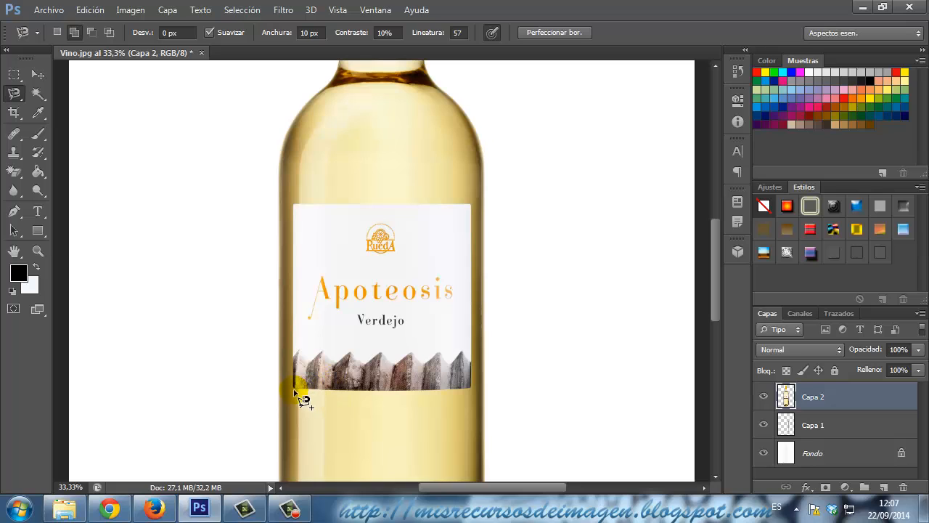
scroll(481, 149, up, 2)
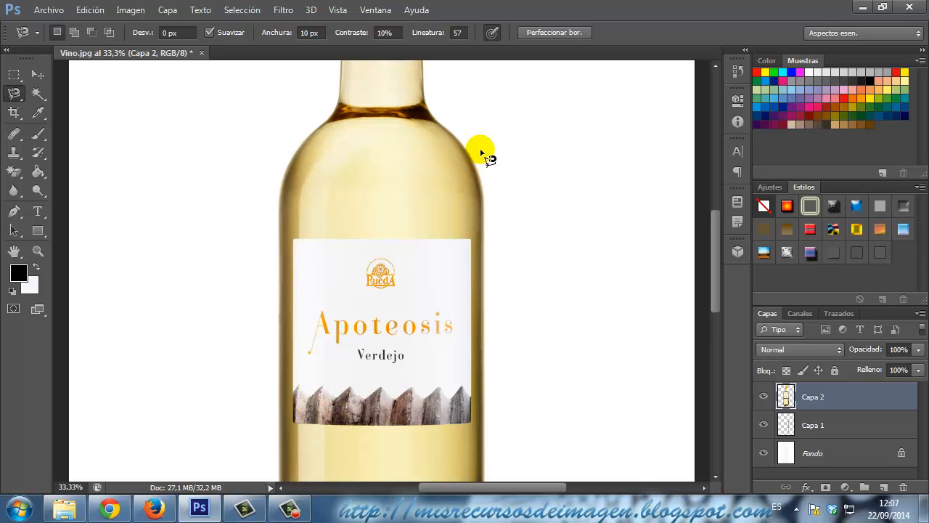
scroll(483, 151, down, 5)
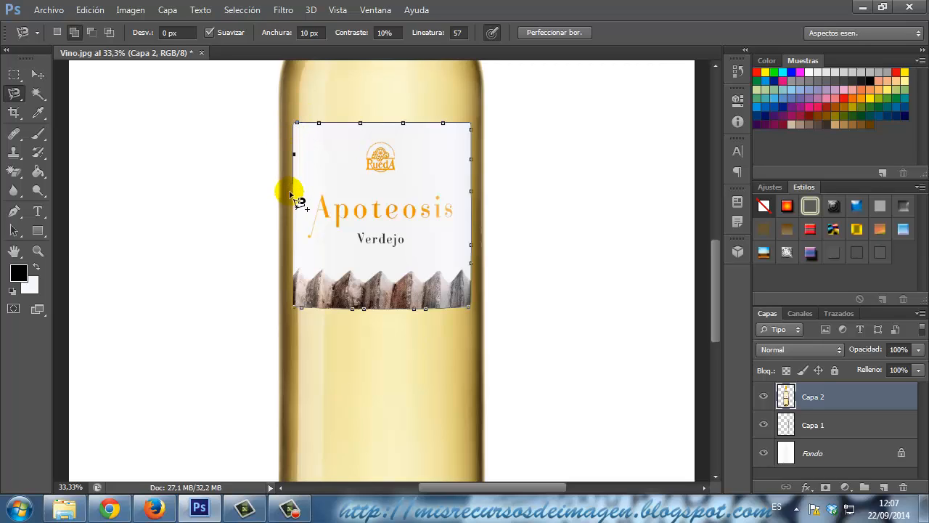
click(294, 310)
drag(718, 297, 732, 225)
drag(733, 218, 742, 279)
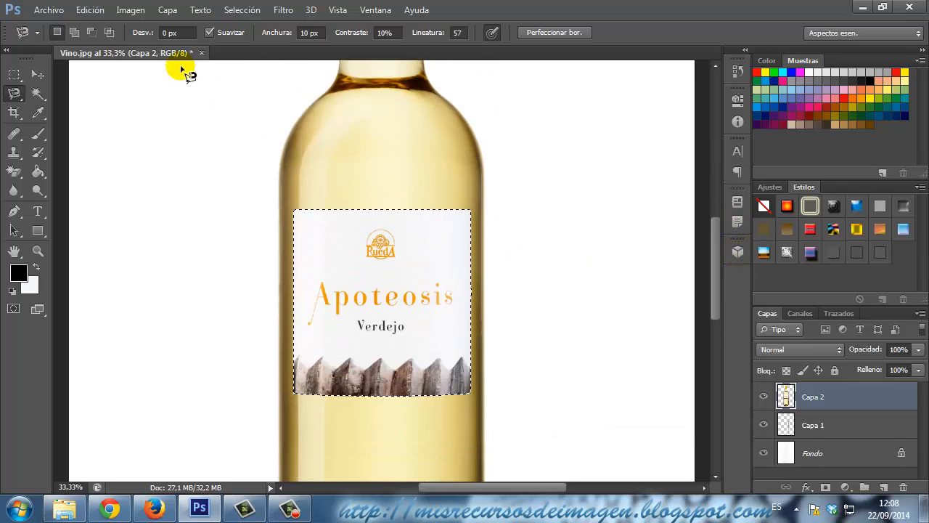
Cut the selected capsule and label out of the glass interior and paste them onto a separate layer.
click(100, 18)
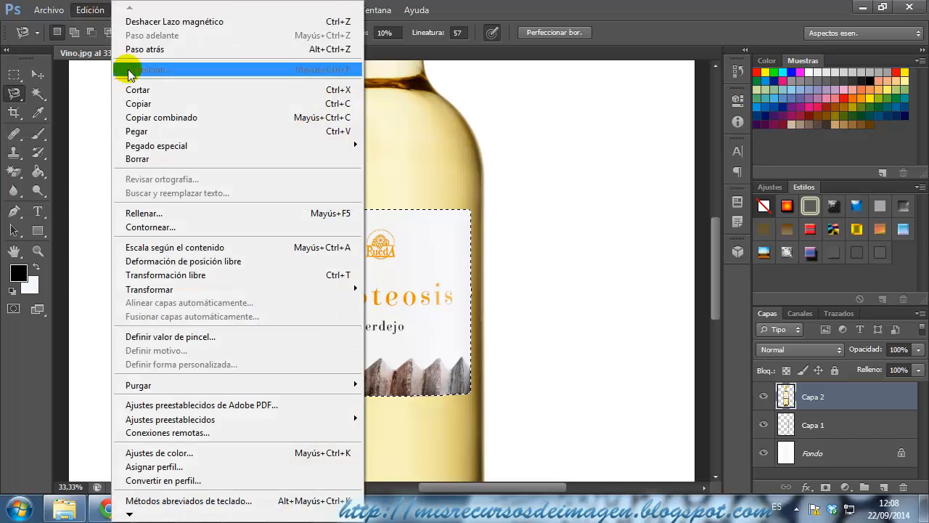
click(138, 88)
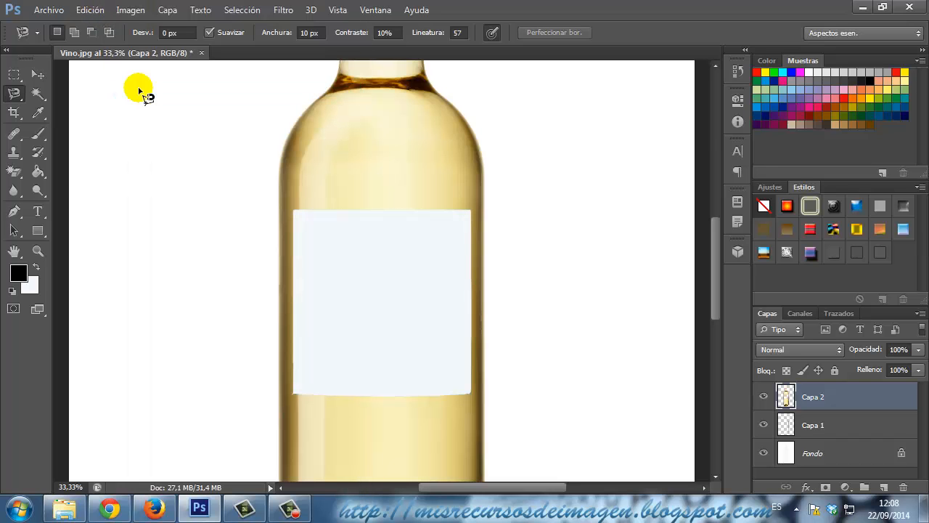
key(ctrl+minus)
key(ctrl+minus)
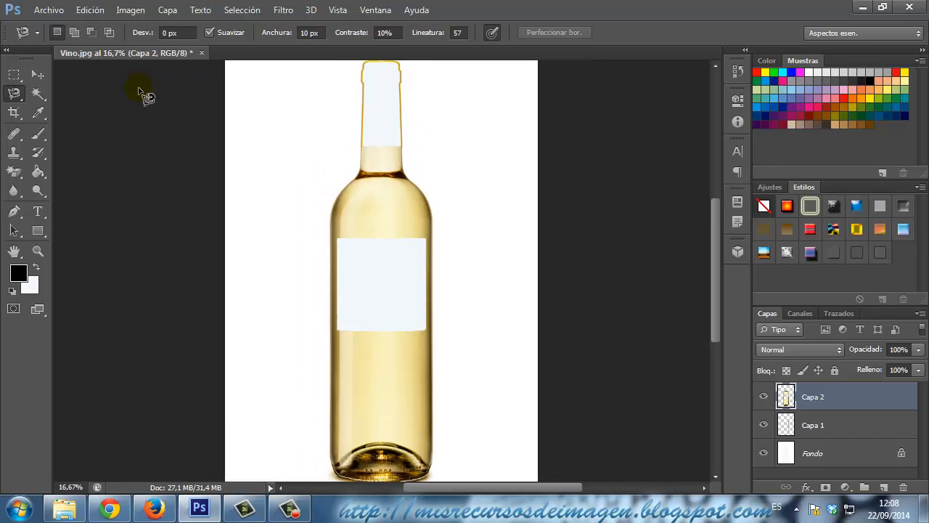
key(ctrl+minus)
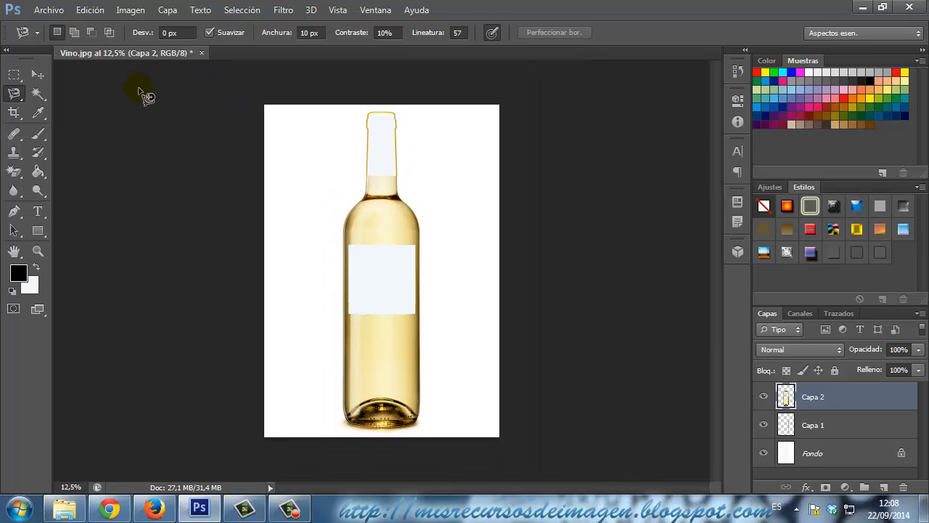
click(89, 10)
click(147, 131)
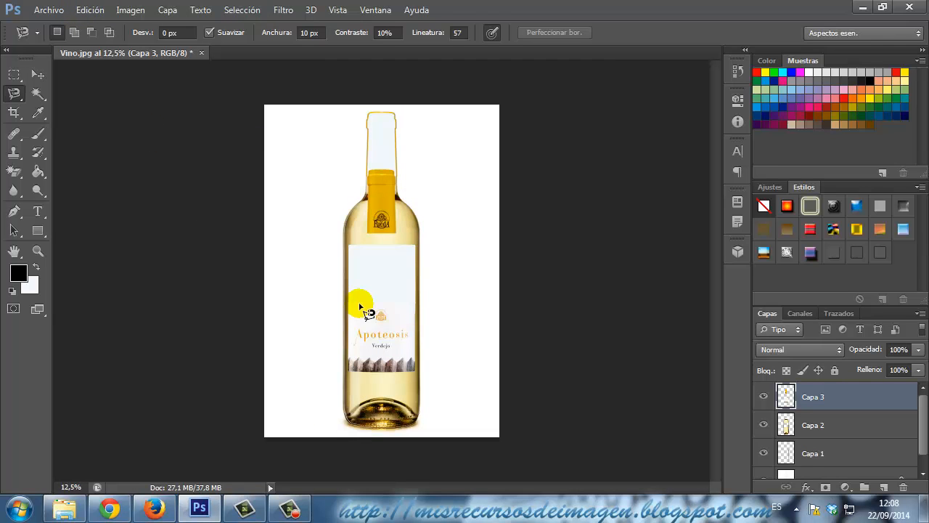
Move the pasted capsule and label up into alignment with the empty areas of the bottle's neck and body.
click(37, 74)
drag(414, 247, 393, 178)
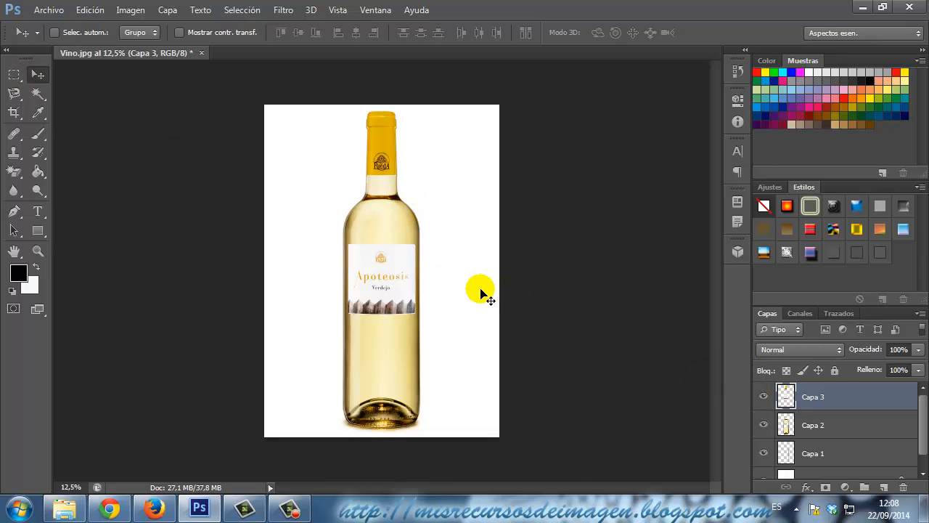
key(ctrl+plus)
key(ctrl+plus)
key(ctrl+plus)
scroll(481, 292, up, 5)
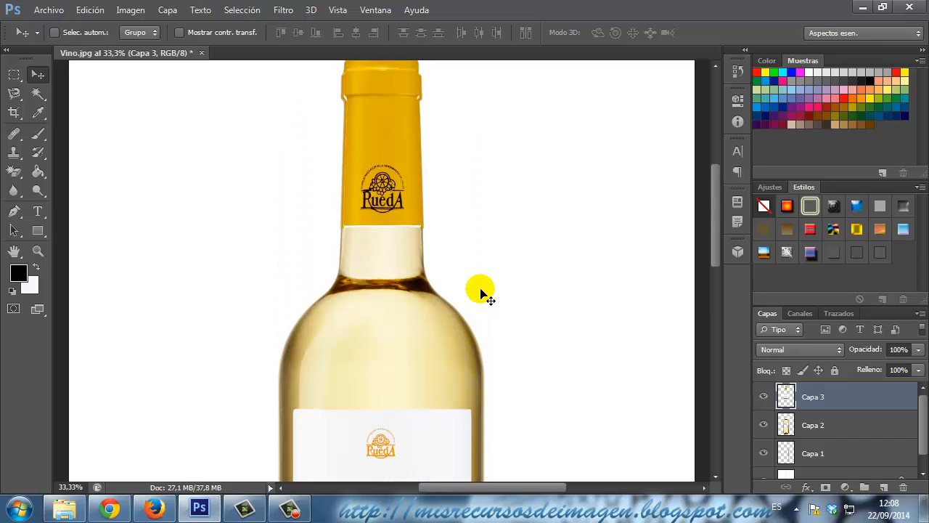
scroll(481, 292, up, 1)
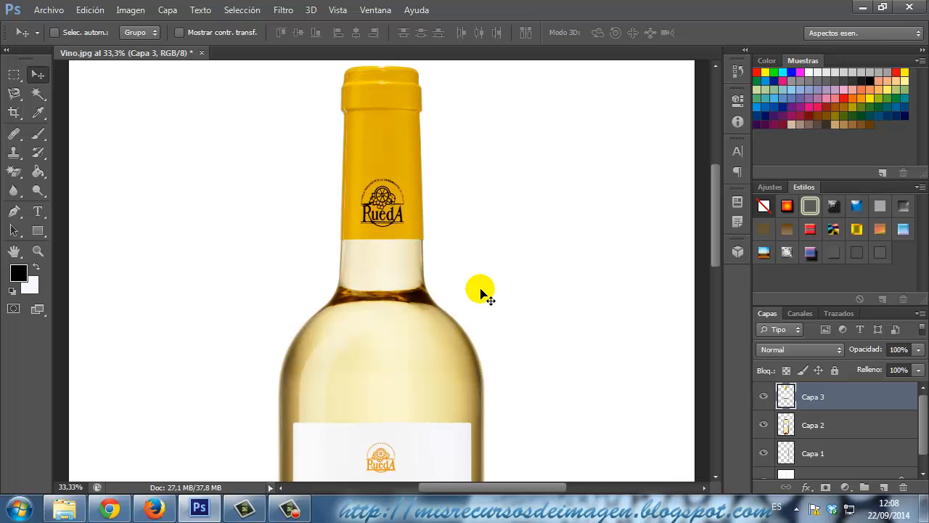
scroll(480, 293, down, 5)
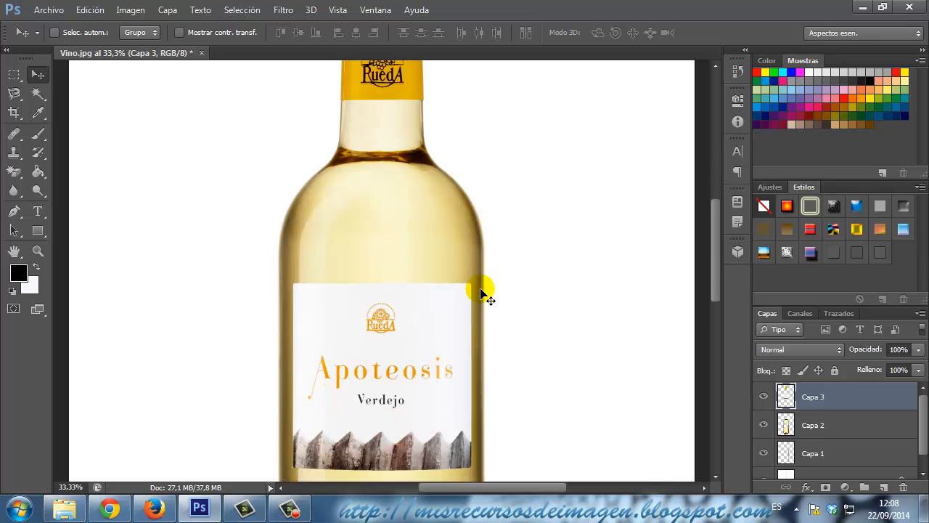
scroll(481, 293, up, 5)
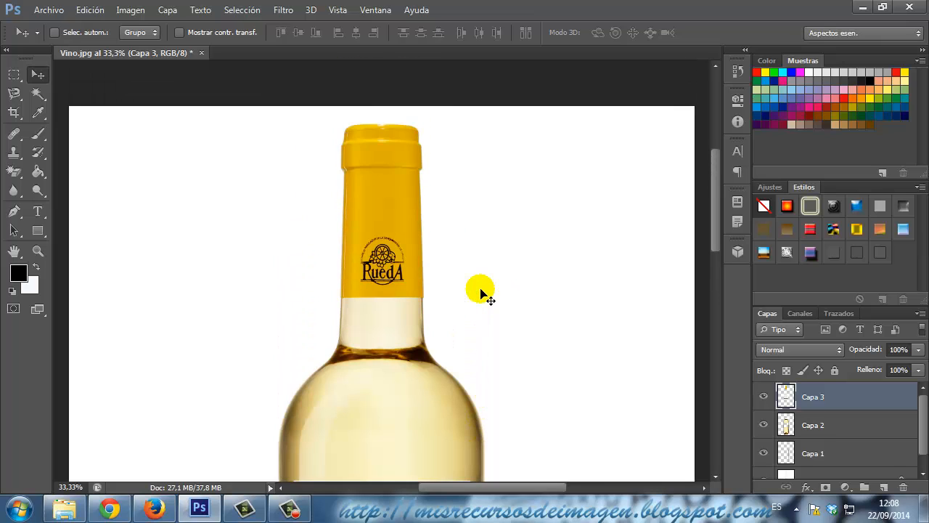
scroll(481, 293, down, 1)
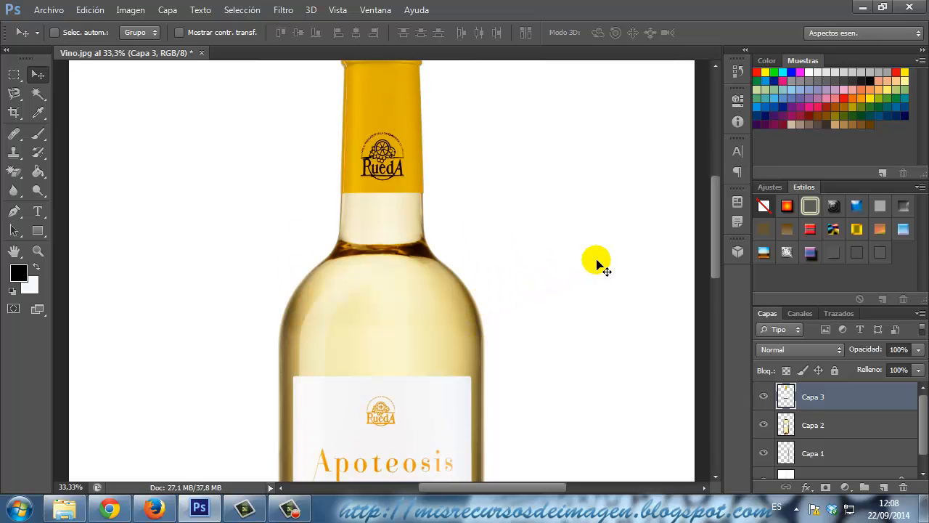
Widen the capsule and label layer to 102.02%, nudge it back to centre on the bottle, and apply the transformation.
key(ctrl+t)
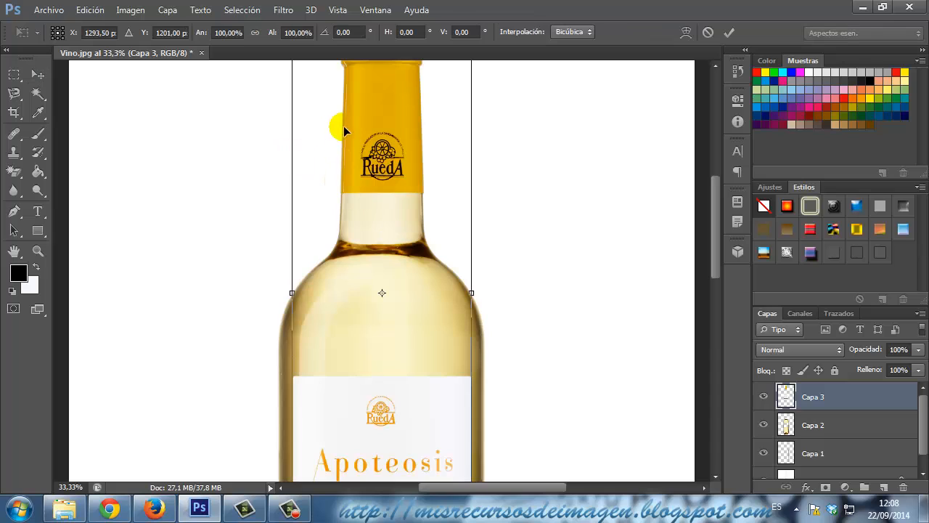
drag(292, 293, 289, 294)
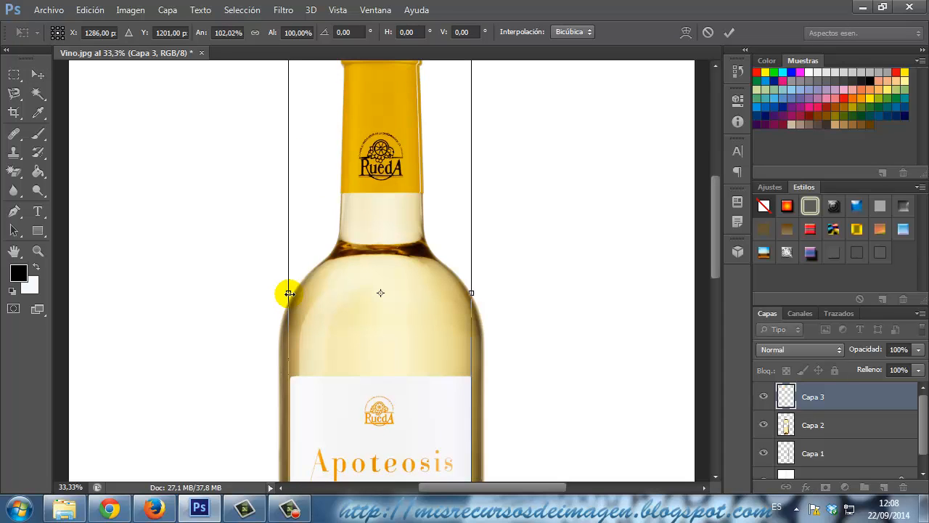
key(Right)
key(Right)
key(Right)
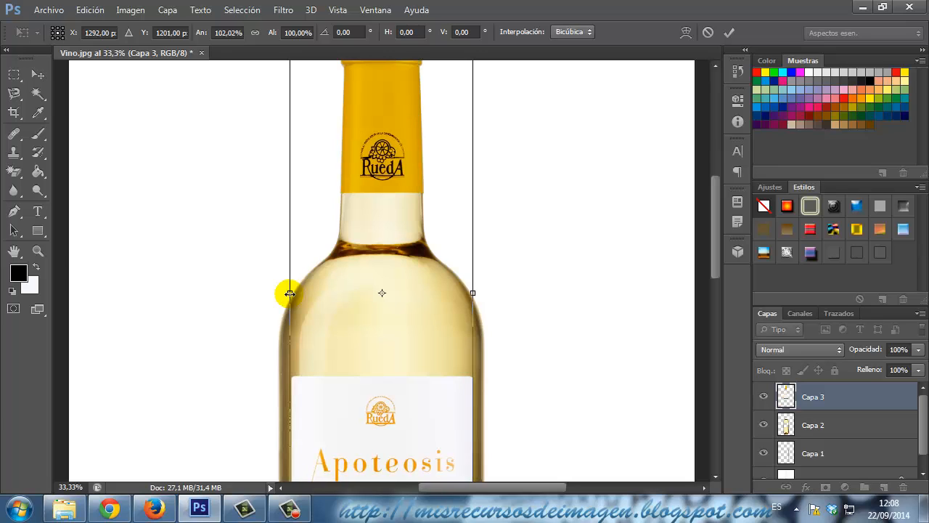
scroll(290, 293, down, 5)
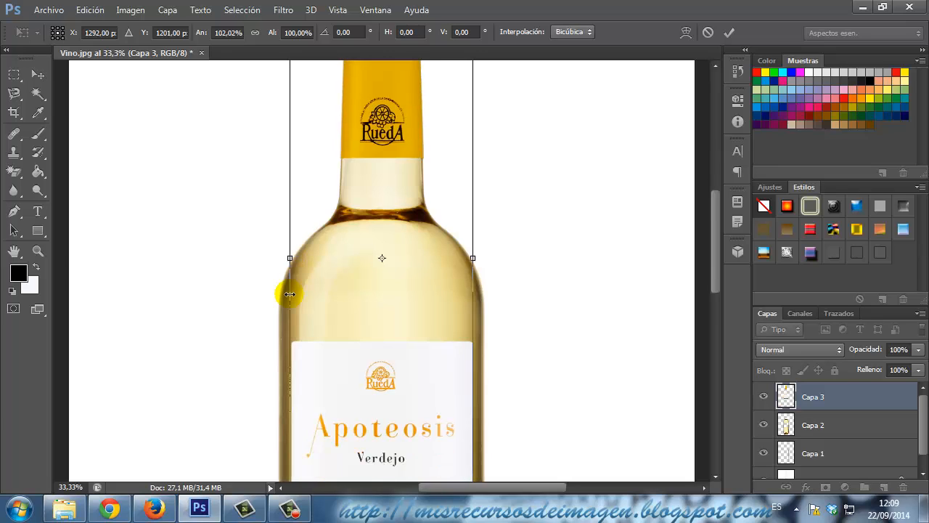
click(51, 83)
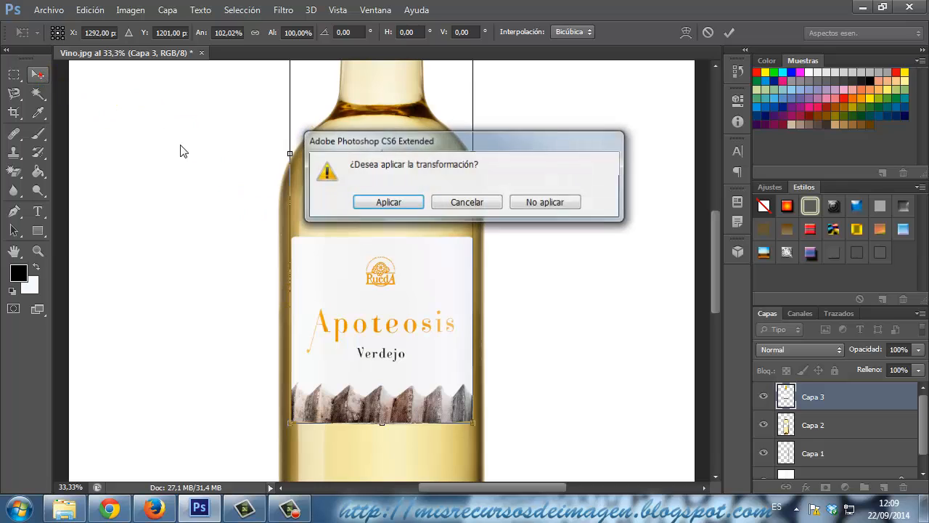
click(383, 206)
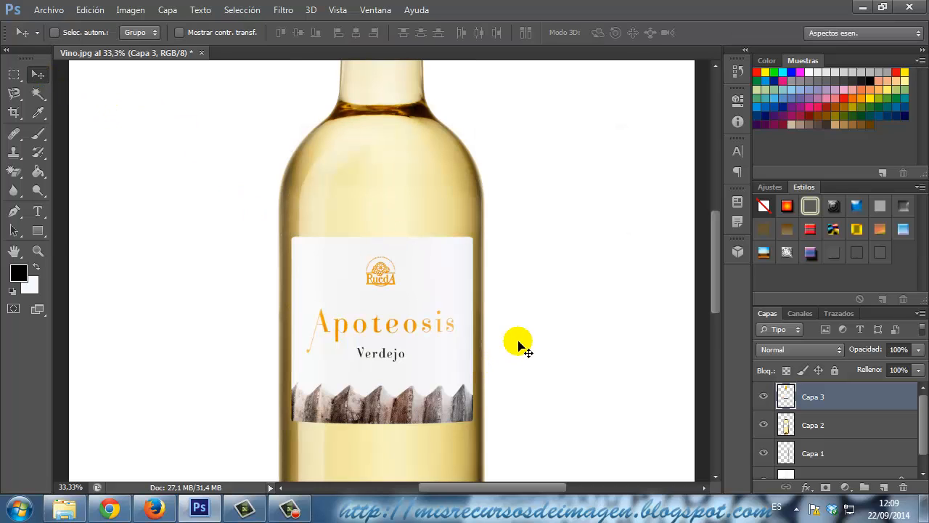
Lower the opacity of the glass interior layer, Capa 2, to 80%.
scroll(631, 305, up, 2)
scroll(632, 305, up, 5)
scroll(631, 305, down, 9)
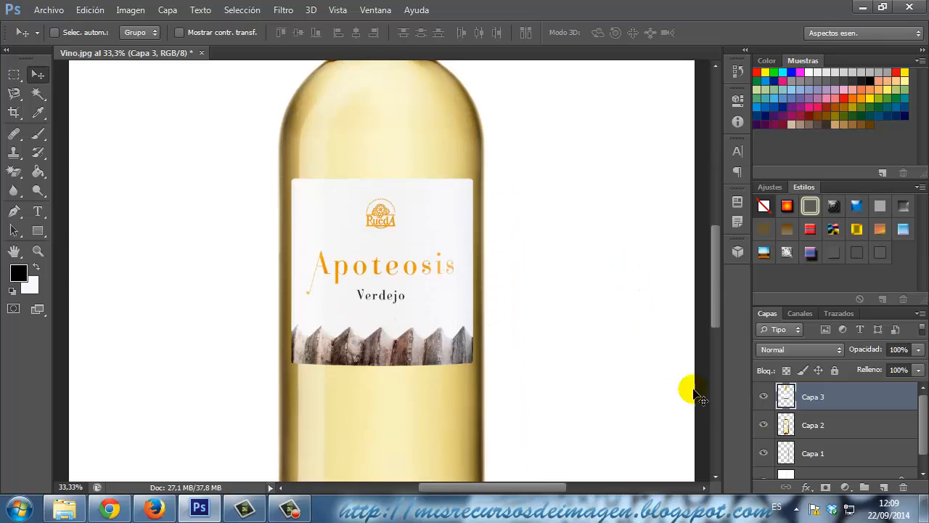
click(837, 427)
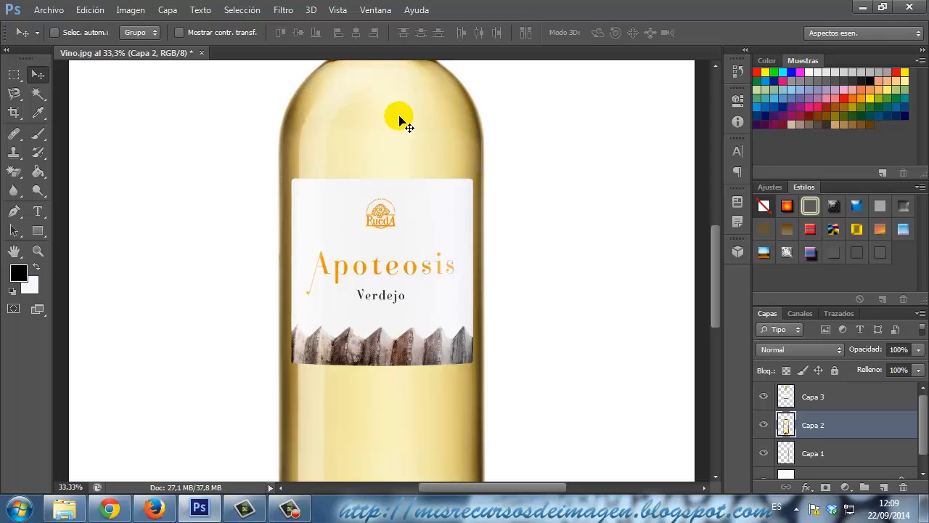
mouse_move(718, 276)
mouse_down()
mouse_move(718, 248)
mouse_move(719, 268)
mouse_up()
click(919, 352)
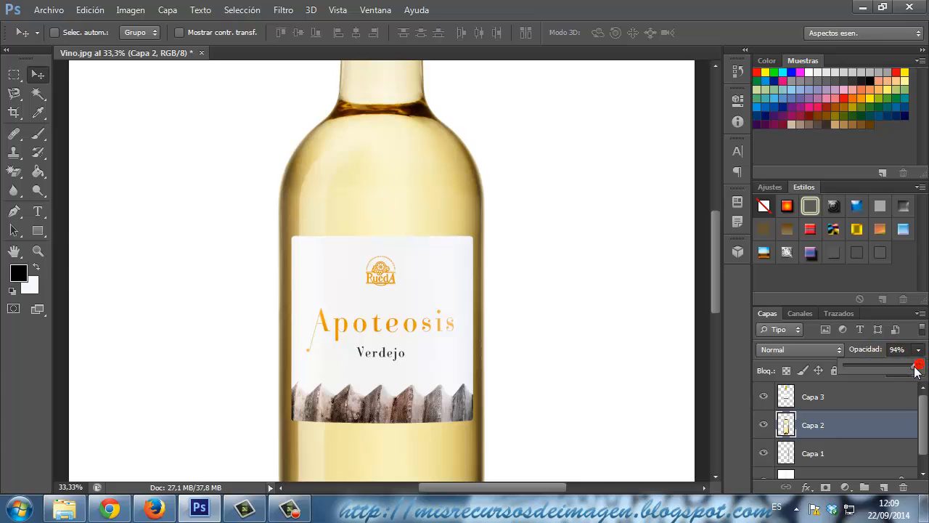
drag(912, 372, 908, 371)
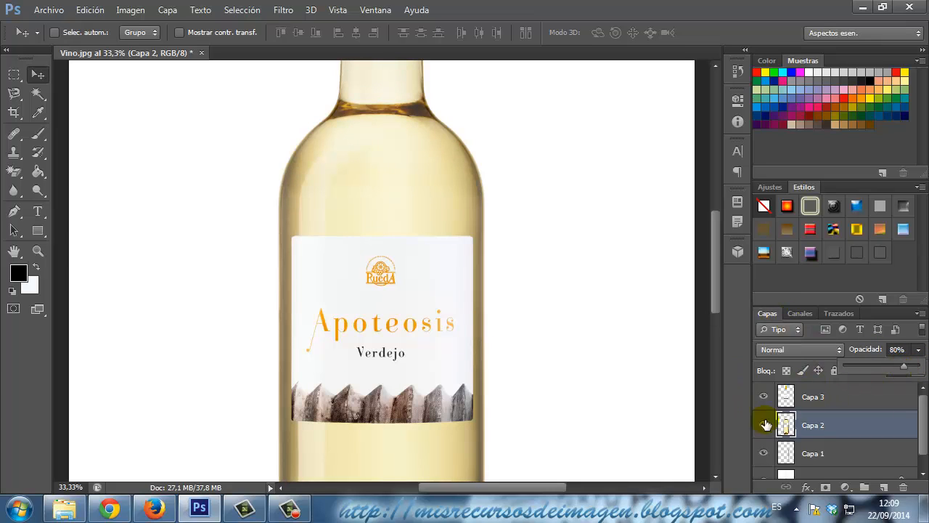
Lower the opacity of the outline layer, Capa 1, to 85%, with Capa 2 temporarily hidden to judge the effect.
click(828, 454)
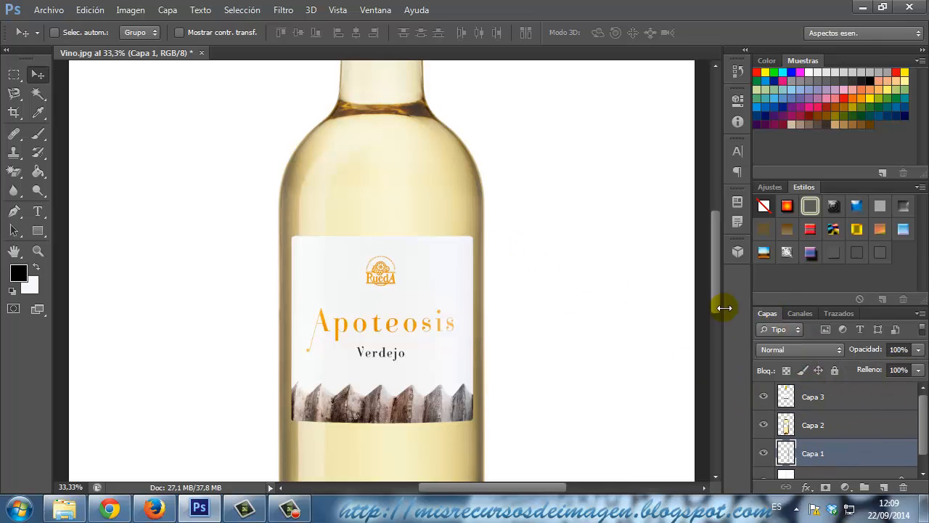
click(768, 429)
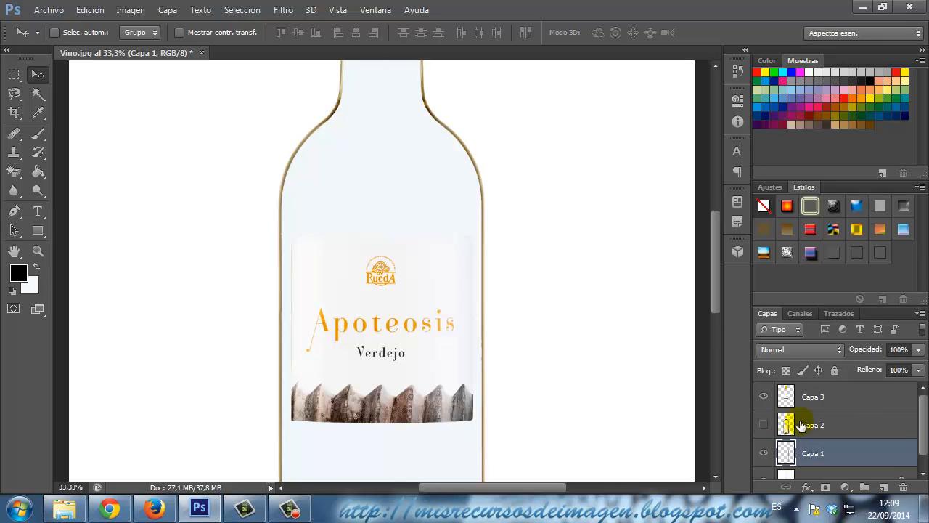
click(766, 426)
click(766, 427)
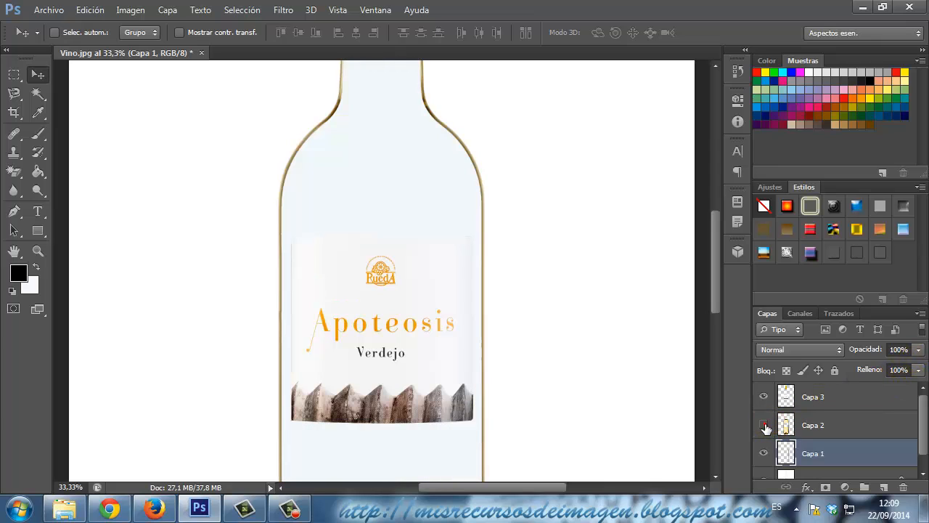
click(919, 350)
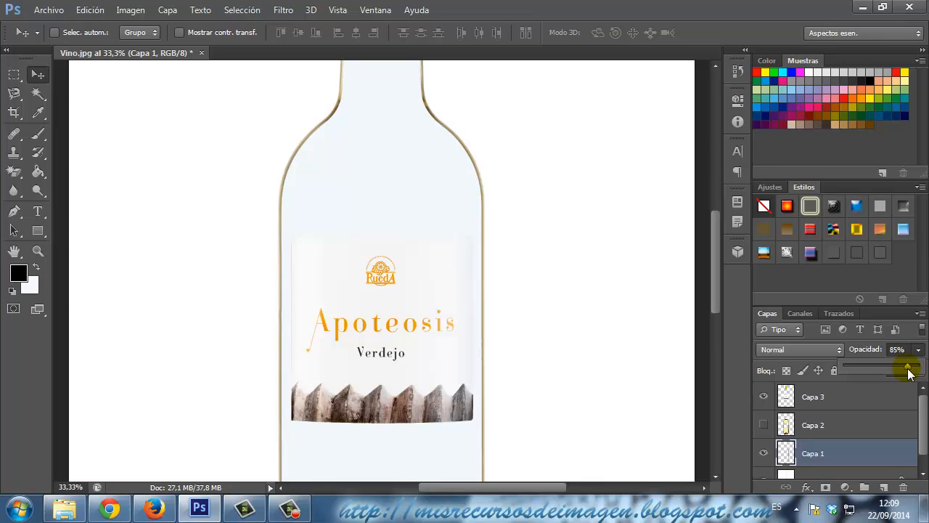
click(765, 430)
click(763, 429)
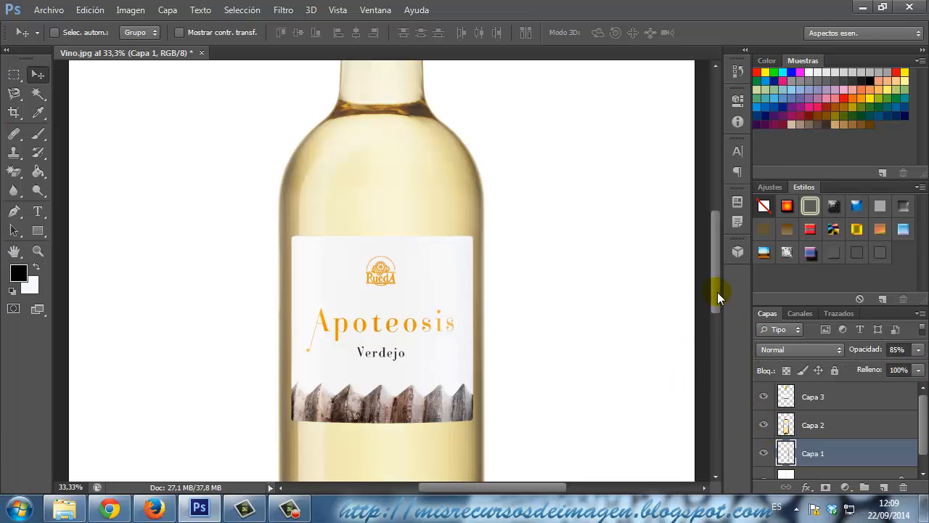
scroll(844, 445, down, 1)
scroll(844, 445, up, 1)
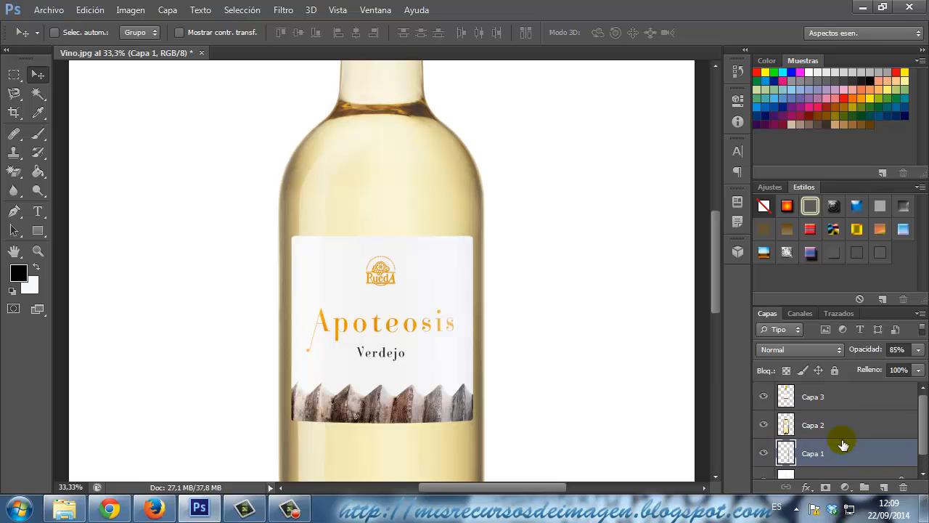
Merge the outline, glass interior, and capsule and label layers into a single bottle layer.
shift+click(826, 405)
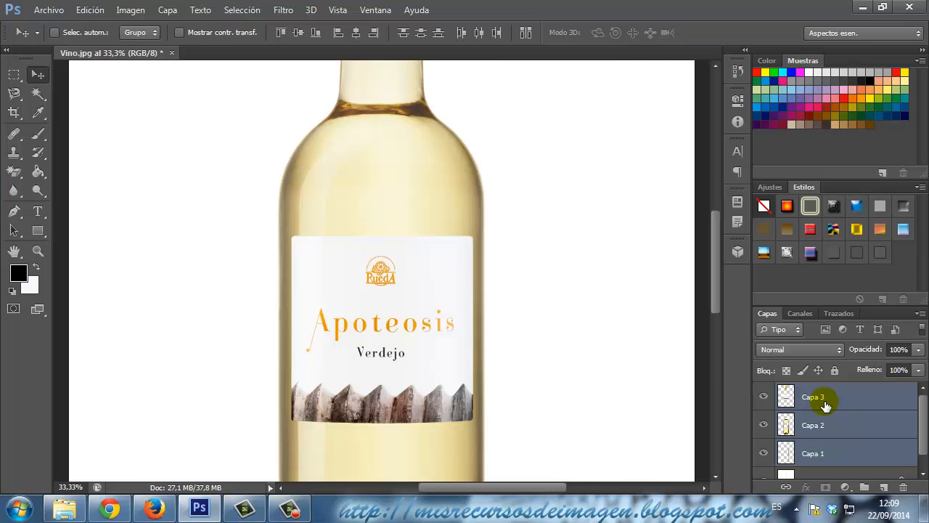
right_click(826, 404)
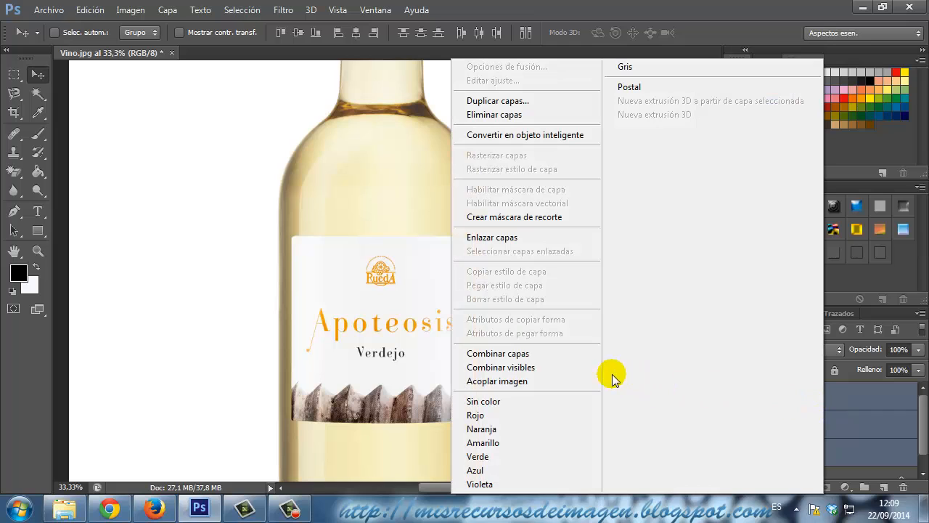
click(554, 355)
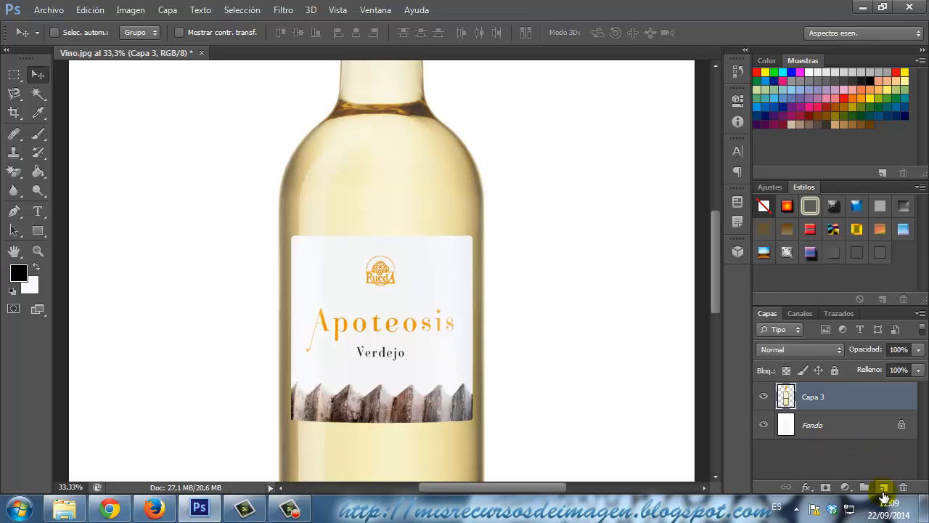
drag(717, 281, 742, 348)
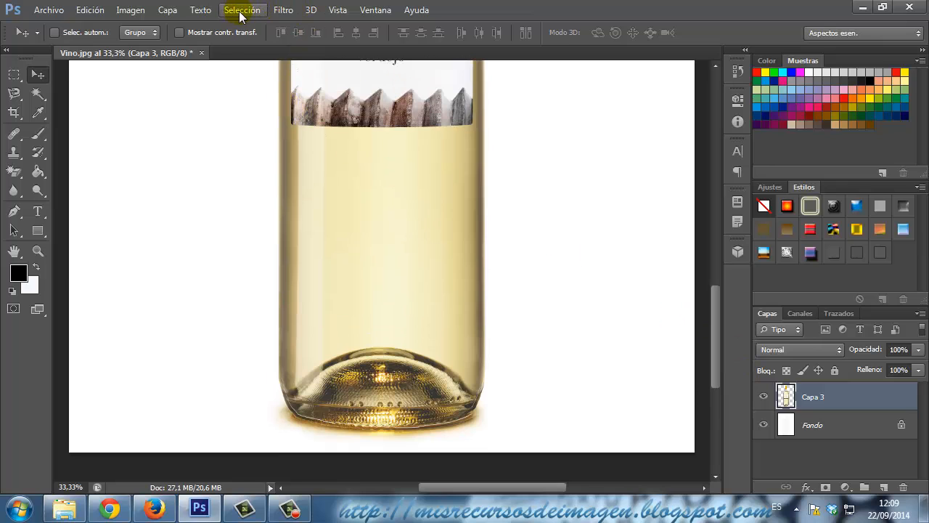
Float the Vino.jpg window and open Mesa.jpg using its embedded color profile.
mouse_move(183, 55)
mouse_down()
mouse_move(187, 200)
mouse_move(182, 64)
mouse_up()
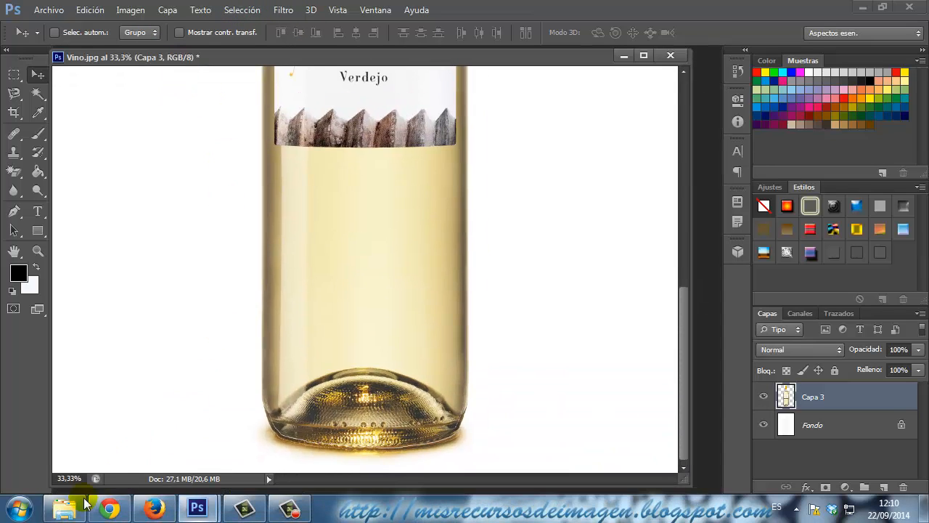
click(85, 501)
drag(244, 109, 261, 70)
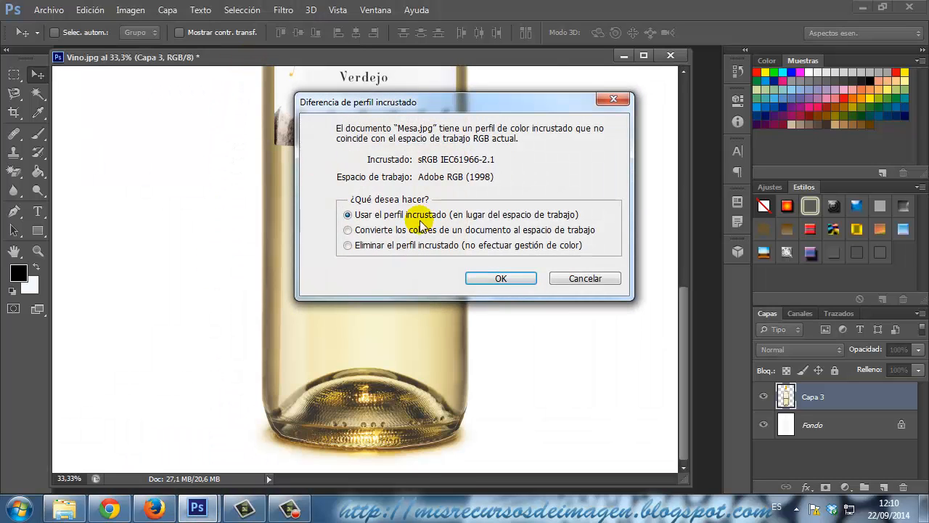
click(496, 274)
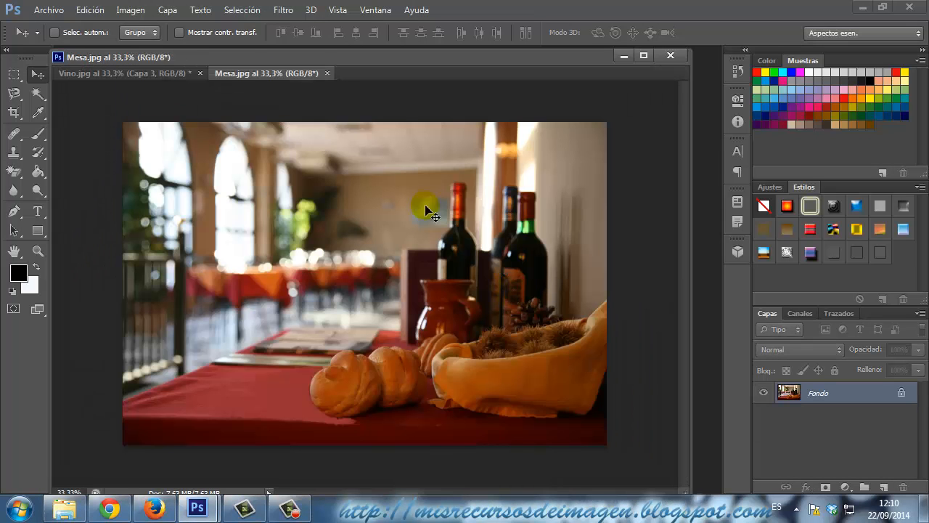
Copy the merged bottle layer from Vino.jpg into Mesa.jpg, converting its colors to preserve their appearance, and dock Vino.jpg back as a tab.
drag(566, 59, 586, 59)
drag(168, 53, 128, 325)
drag(830, 398, 348, 256)
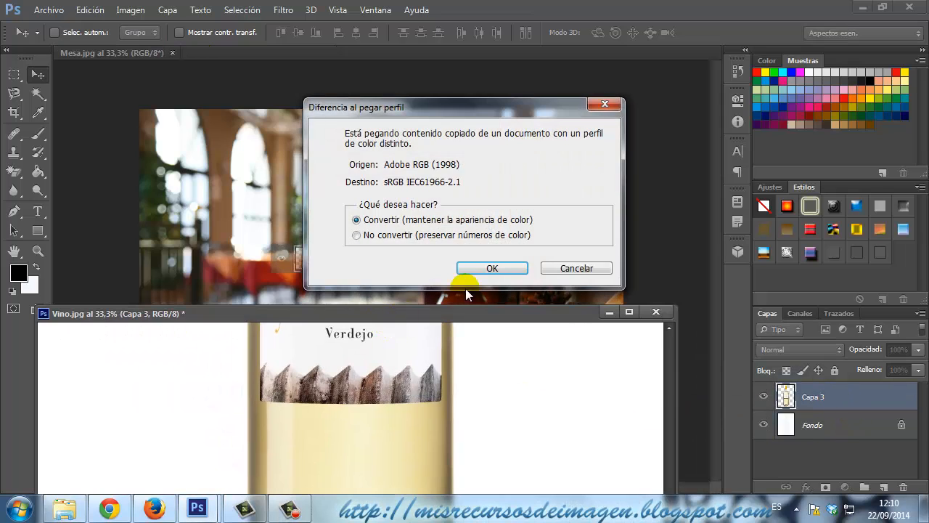
click(490, 262)
click(500, 247)
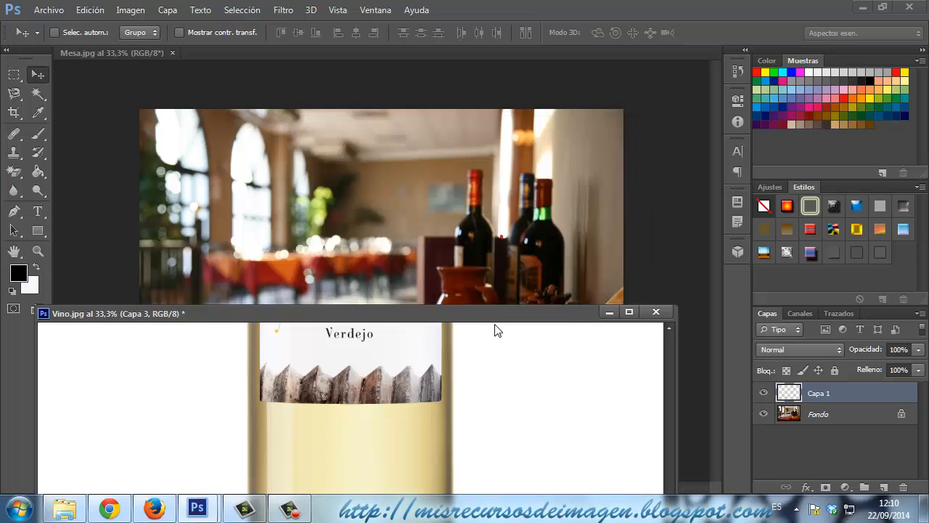
drag(574, 314, 190, 58)
click(190, 56)
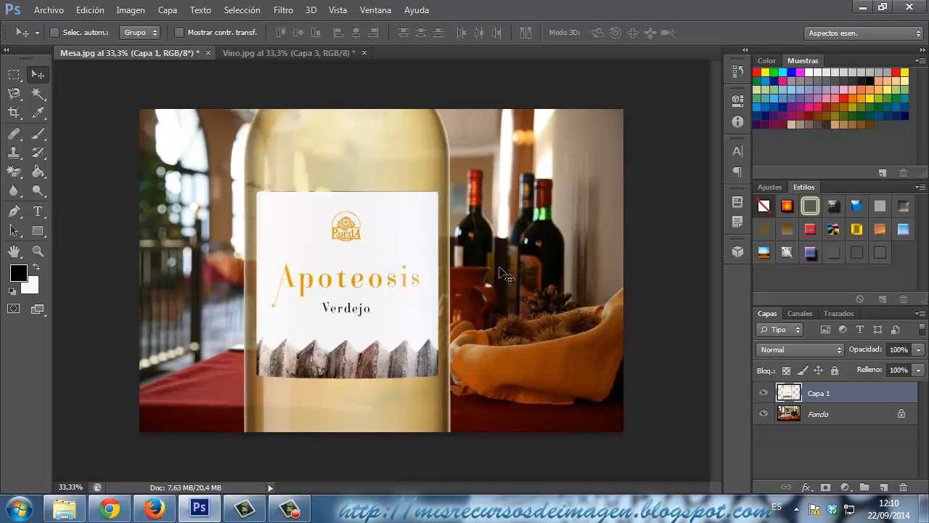
Free-transform the pasted bottle, roughly shrinking it to about 40% width and 30% height over the front-left part of the table.
key(ctrl+t)
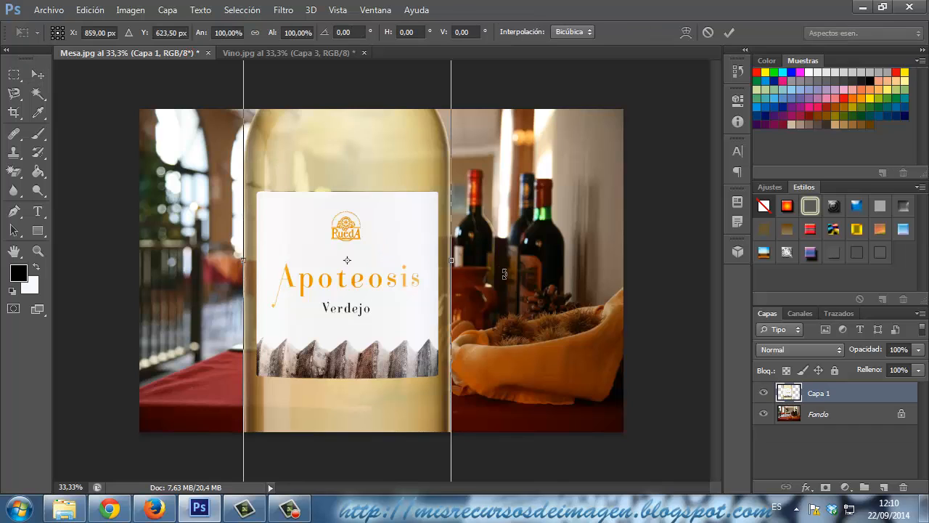
key(ctrl+minus)
key(ctrl+minus)
key(ctrl+minus)
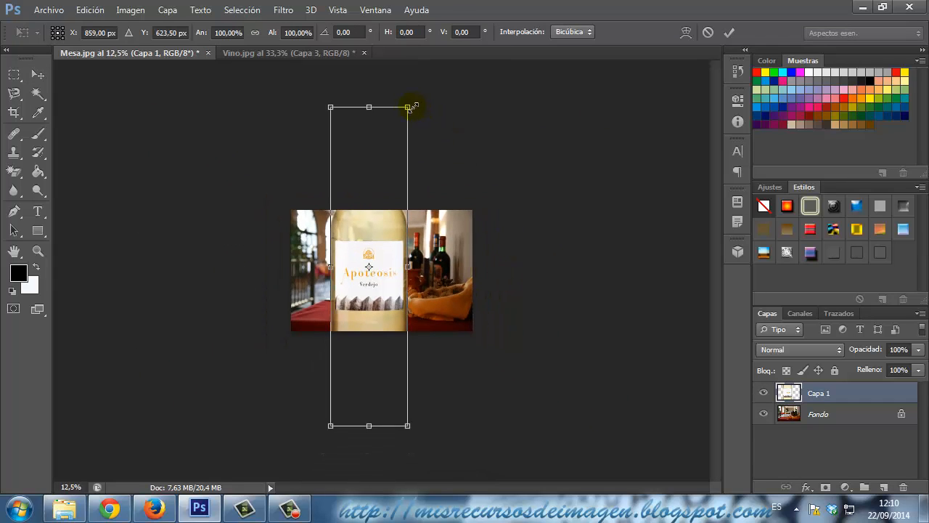
drag(410, 105, 373, 273)
drag(353, 356, 352, 279)
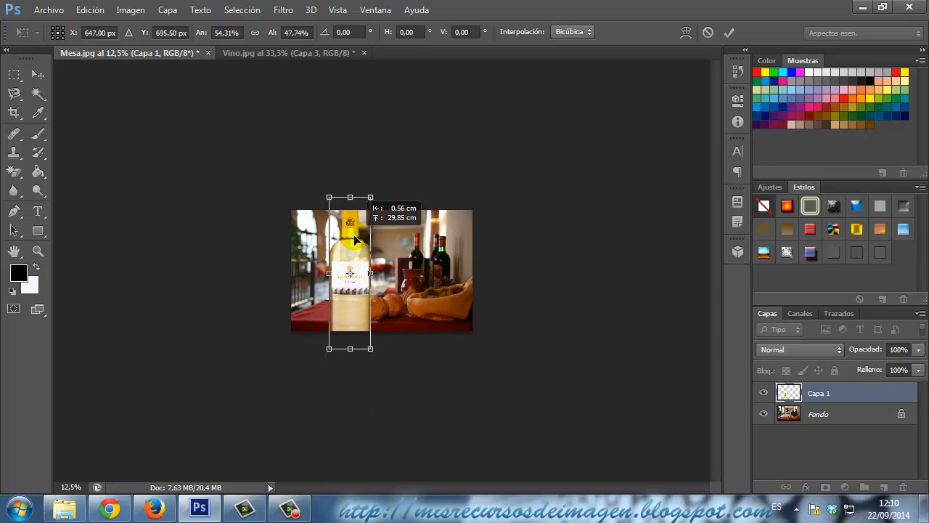
drag(369, 199, 359, 254)
Shrink the bottle further to about 24% width and 22% height, standing it on the red tablecloth, and apply the transformation.
key(ctrl+plus)
key(ctrl+plus)
key(ctrl+plus)
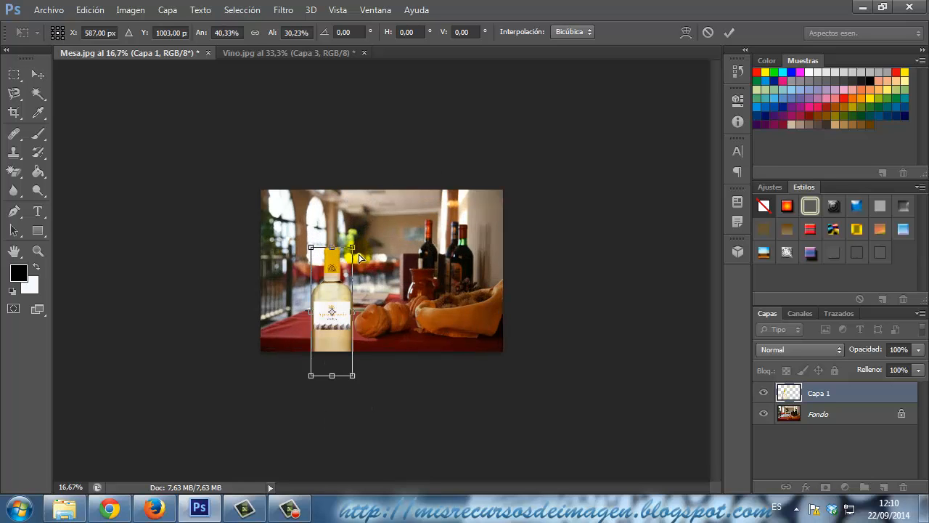
drag(301, 265, 297, 182)
drag(317, 139, 292, 202)
drag(275, 239, 281, 235)
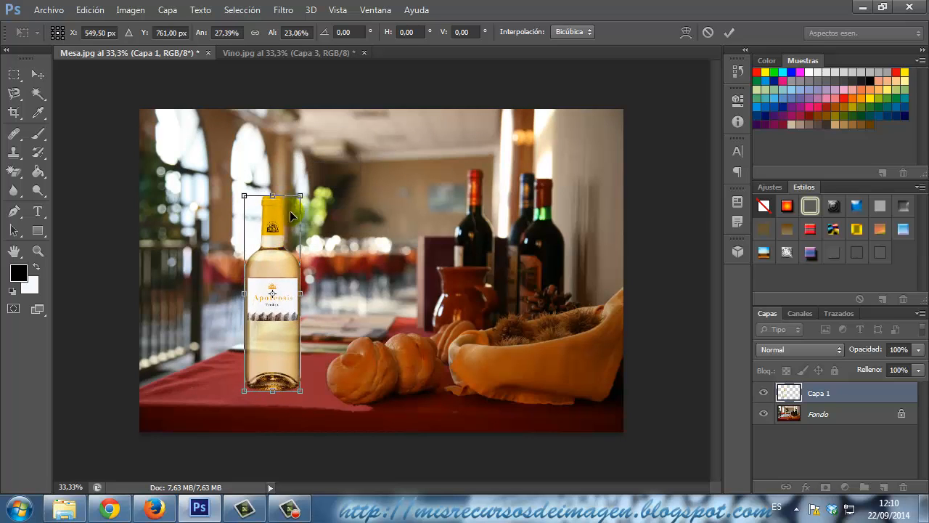
drag(297, 197, 296, 205)
click(44, 76)
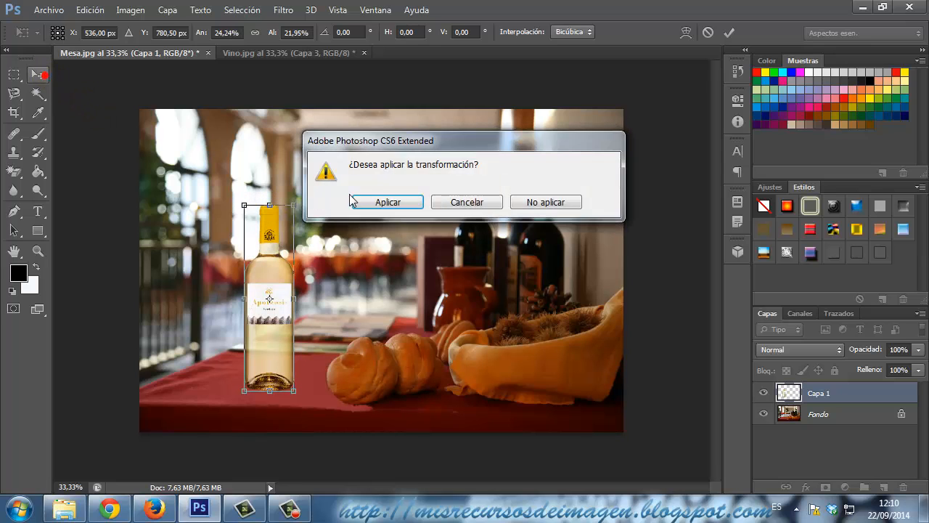
click(373, 200)
Try the bottle near the tablecloth's left edge, then place it just left of the bread rolls to judge its glass transparency.
mouse_move(281, 261)
mouse_down()
mouse_move(264, 261)
mouse_move(268, 266)
mouse_up()
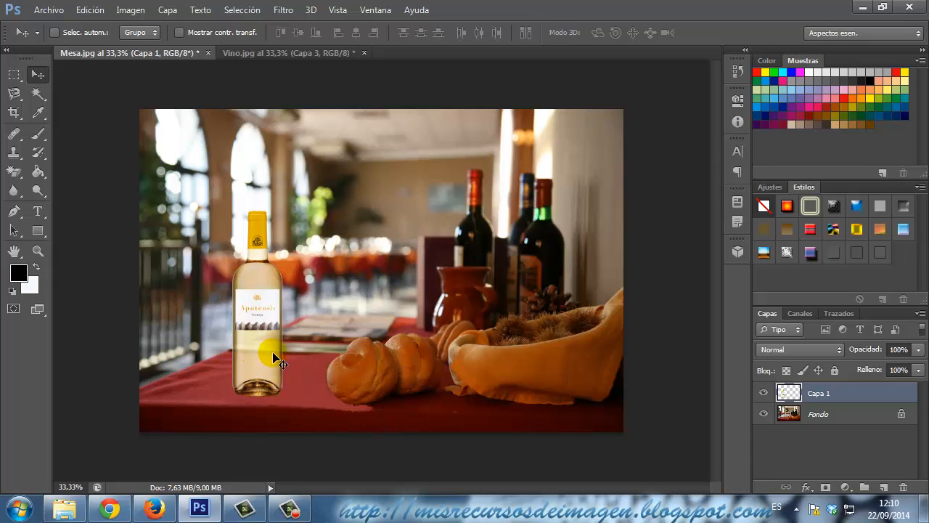
drag(256, 275, 206, 276)
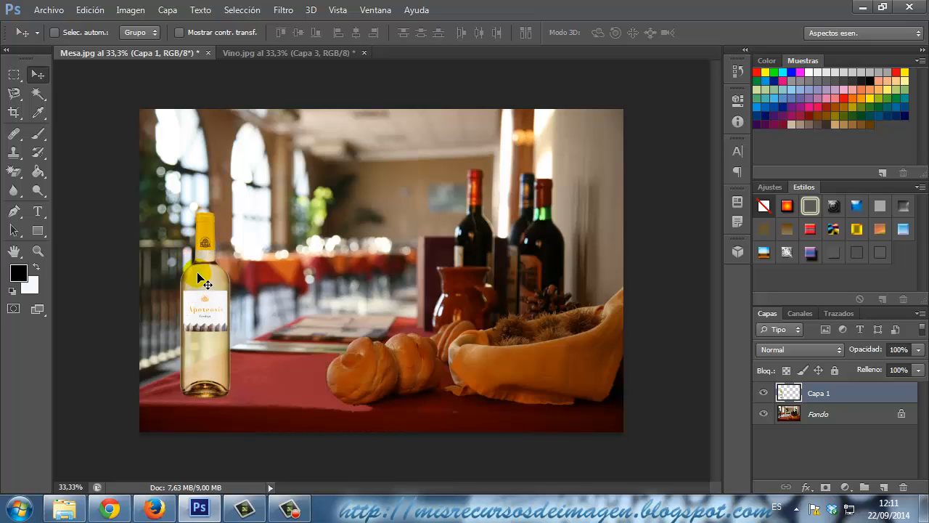
drag(210, 271, 263, 273)
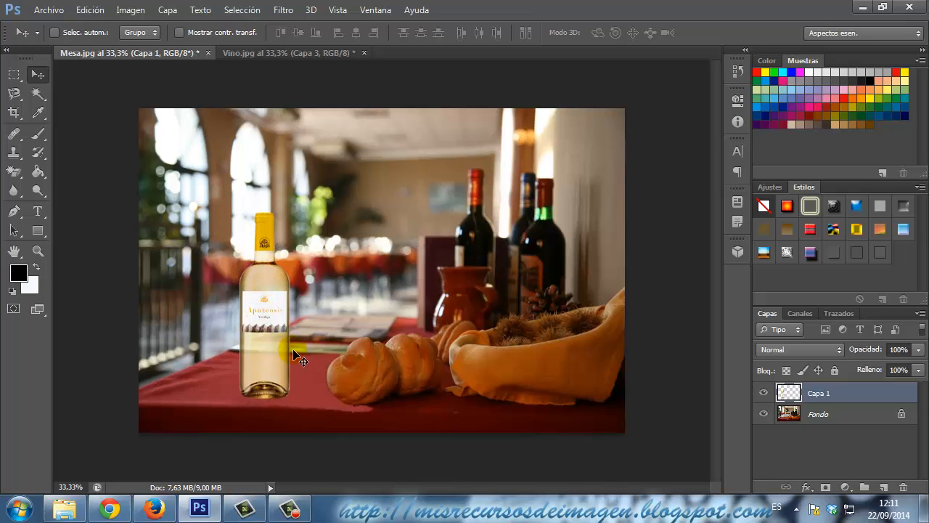
key(ctrl+plus)
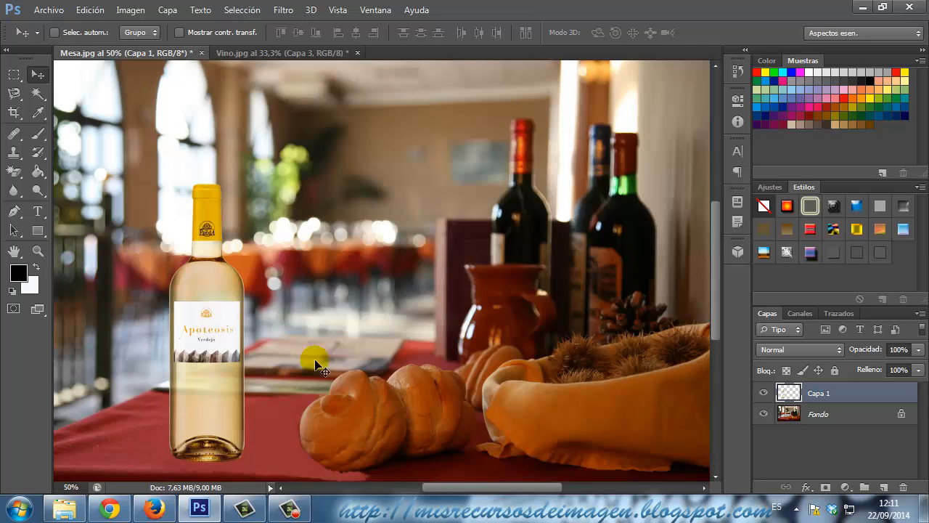
scroll(397, 350, down, 2)
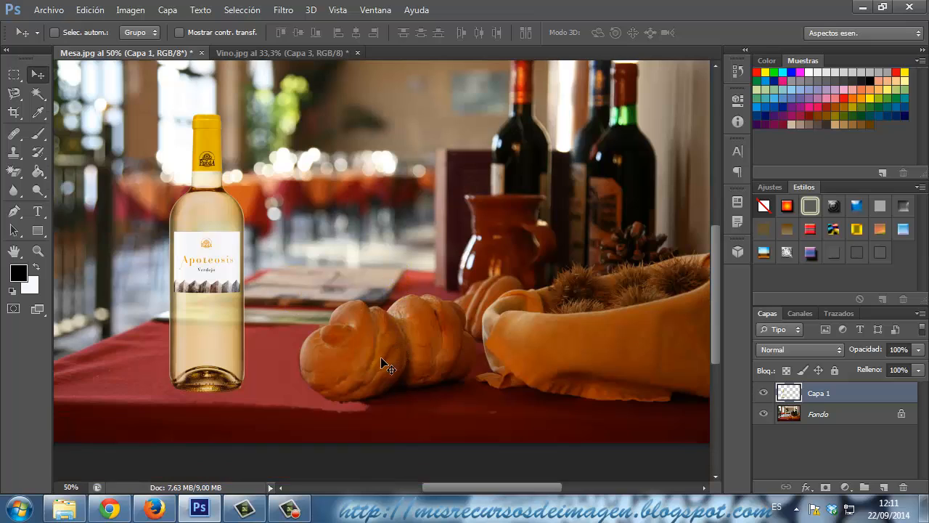
scroll(379, 358, up, 1)
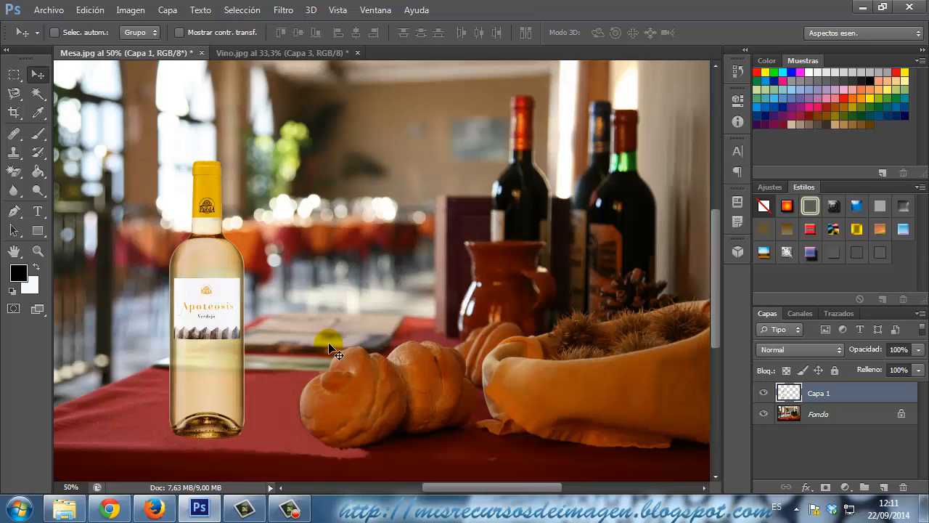